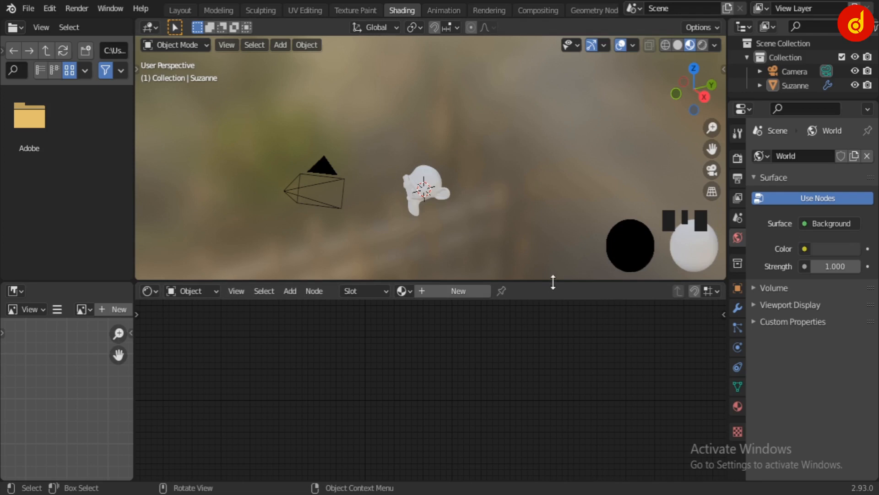
Step: Merge the lower node and image editors into the areas above them and widen the file browser to about half the window
right_click(553, 281)
click(534, 330)
click(524, 393)
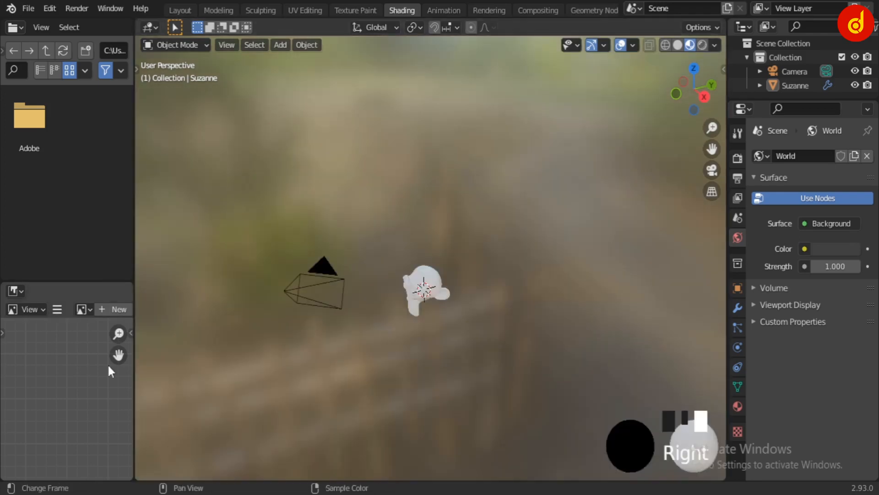
right_click(105, 278)
click(106, 277)
click(104, 308)
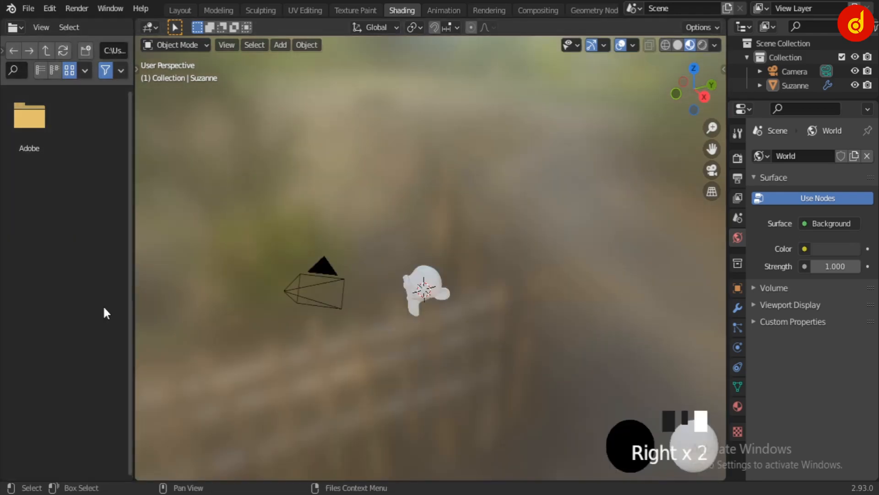
drag(133, 274, 434, 293)
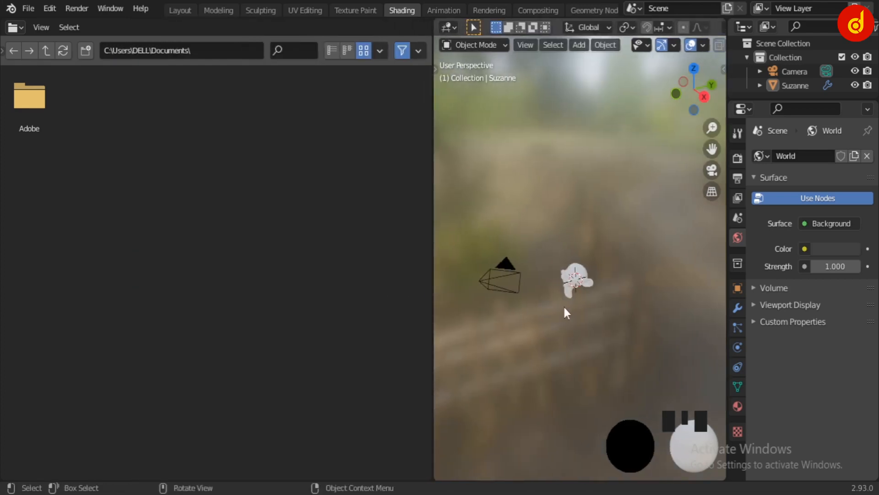
Step: Select the Suzanne head and frame it close up with its face towards the viewer
click(579, 267)
key(KP_Decimal)
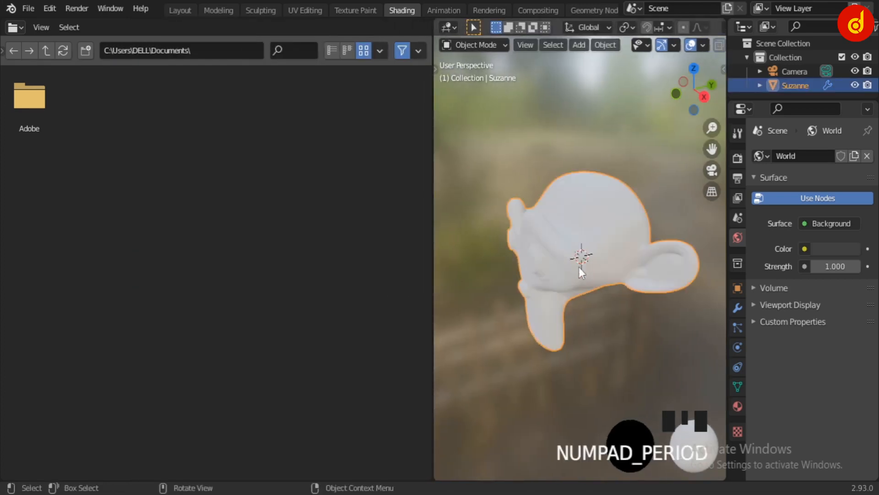
scroll(579, 268, up, 4)
middle_drag(578, 267, 689, 339)
click(586, 335)
click(604, 270)
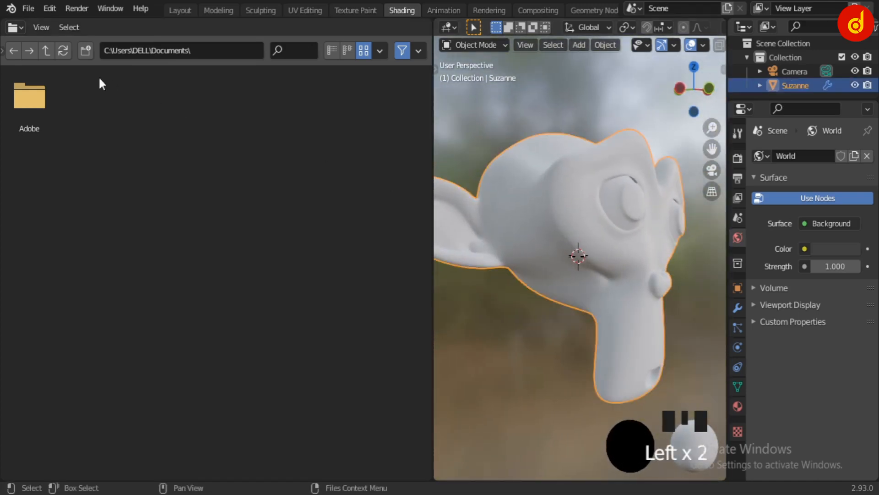
Step: Change the file browser area to the Shader Editor and create a new material for Suzanne
click(17, 26)
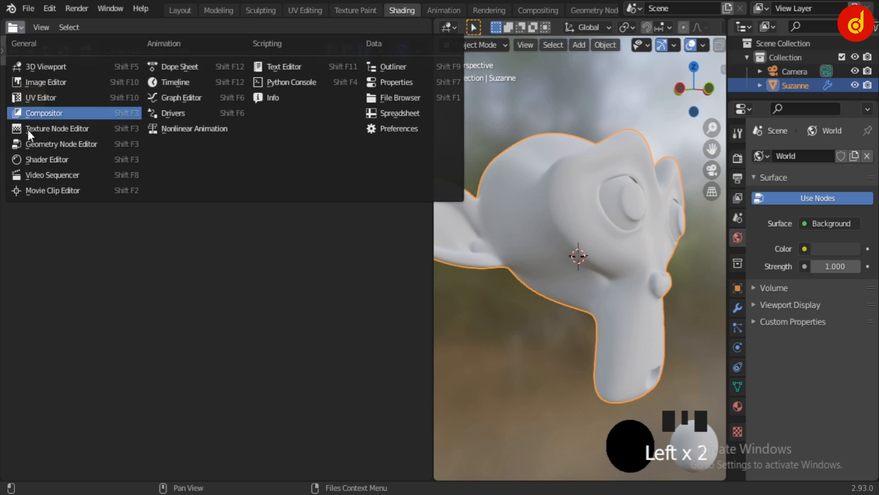
click(35, 155)
key(n)
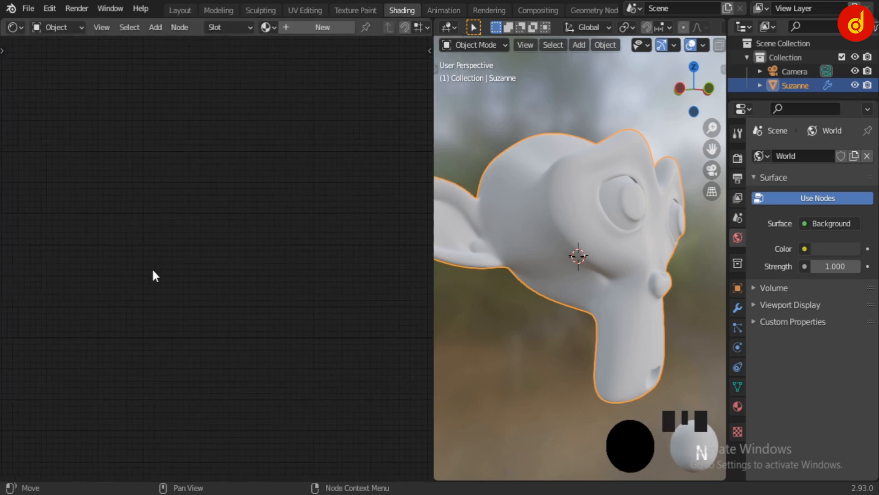
click(320, 27)
Step: Delete the Principled BSDF node from the new material
scroll(269, 341, up, 2)
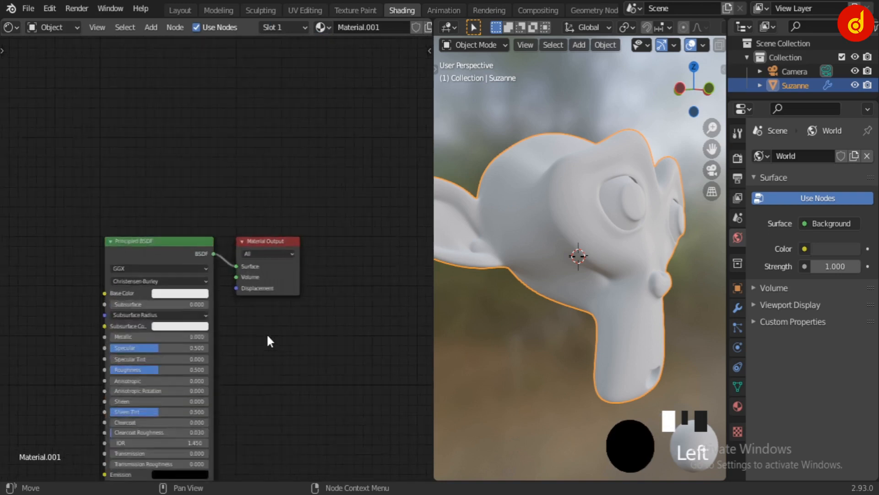
middle_drag(269, 341, 316, 202)
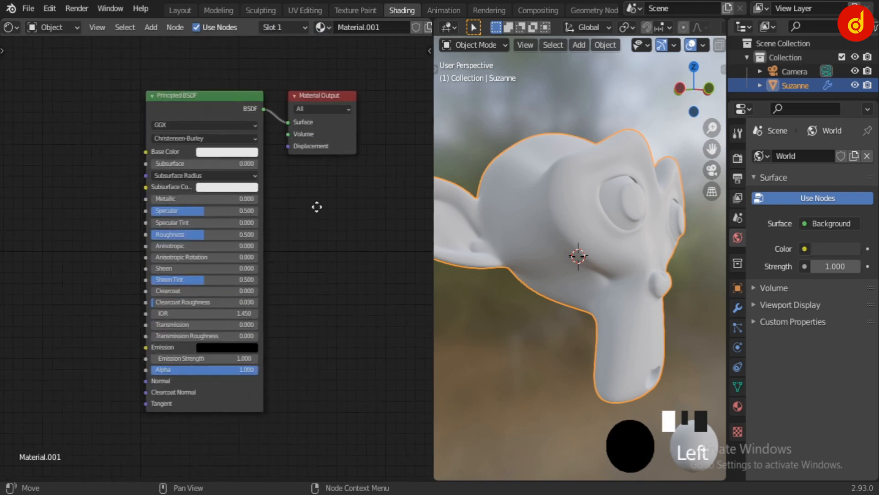
click(194, 96)
key(Delete)
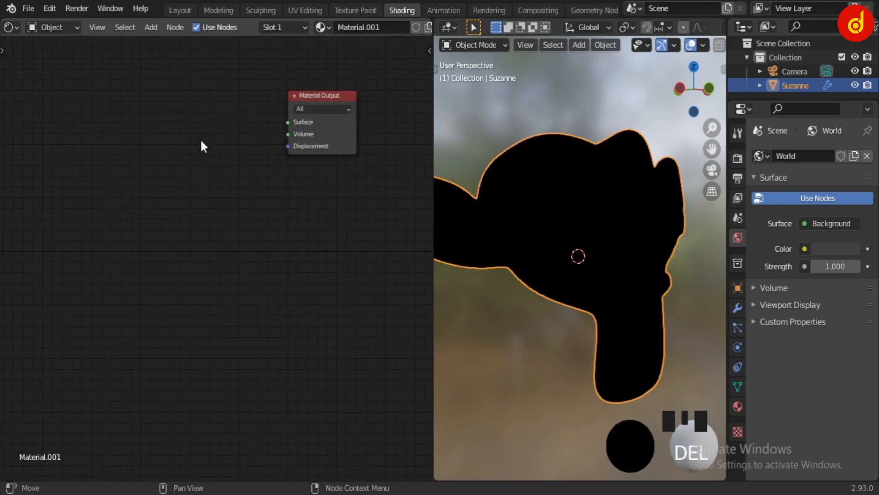
Step: Add a Diffuse BSDF node and connect its BSDF output to the Material Output's Surface input
key(shift+a)
click(202, 143)
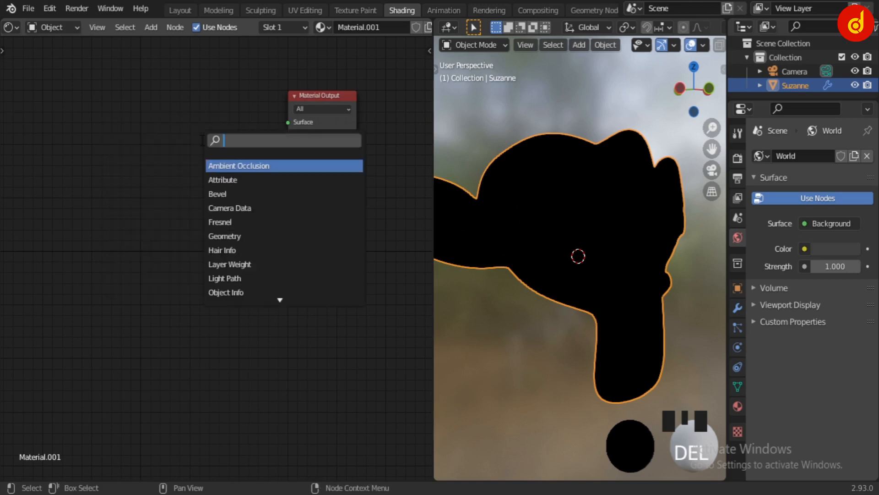
text(di)
key(Return)
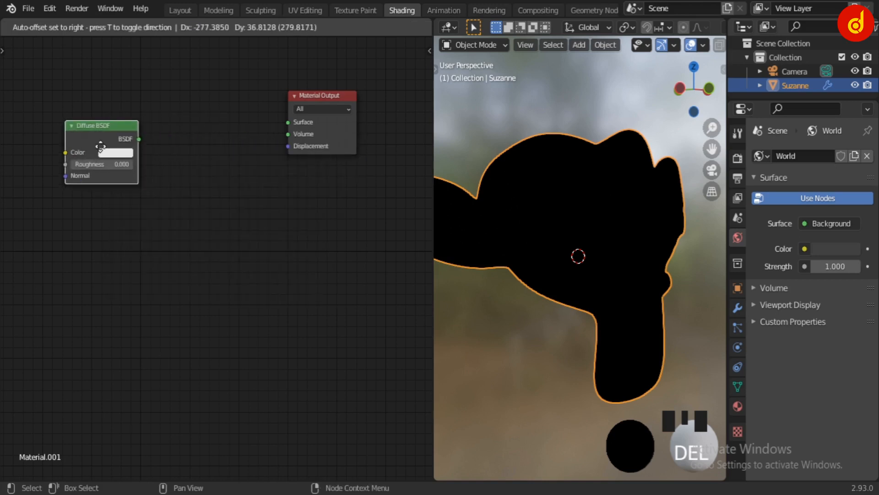
click(101, 147)
scroll(155, 256, up, 3)
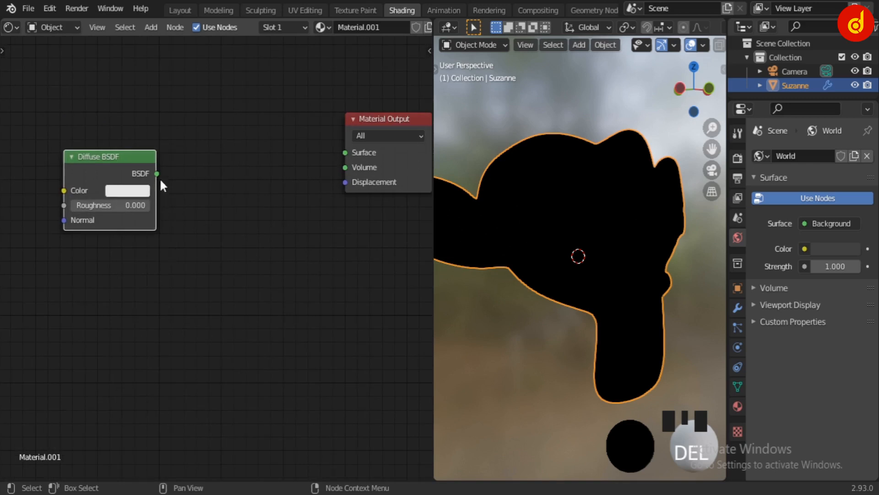
mouse_move(157, 174)
mouse_down()
mouse_move(365, 143)
mouse_move(347, 153)
mouse_up()
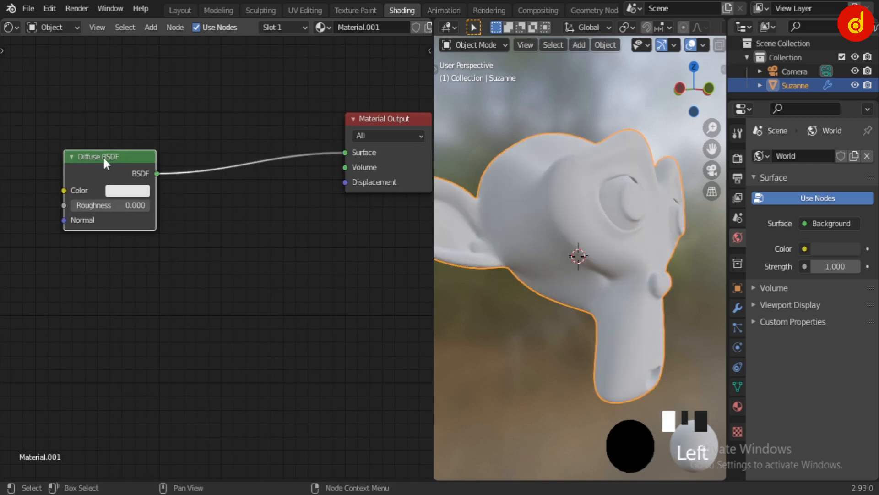
Step: Move the Diffuse BSDF node farther from the output and insert a Shader to RGB node on the link between them
drag(104, 158, 67, 166)
click(243, 201)
scroll(245, 196, down, 2)
middle_drag(247, 193, 224, 226)
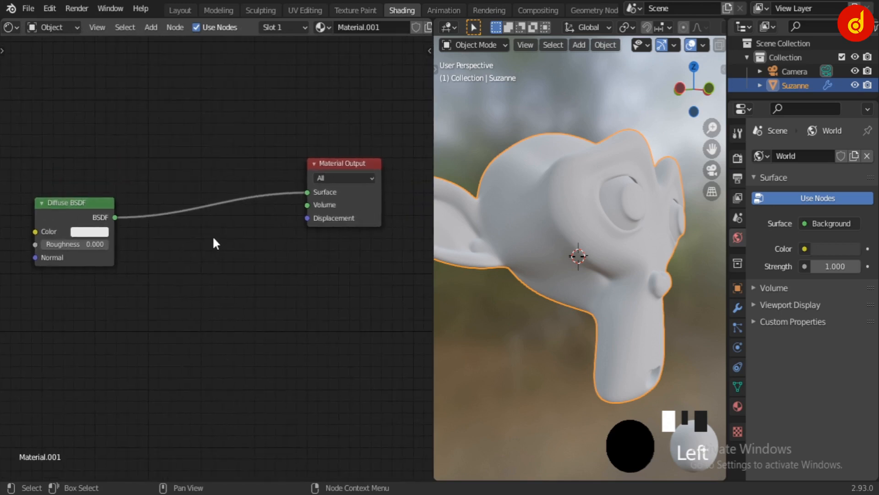
key(shift+a)
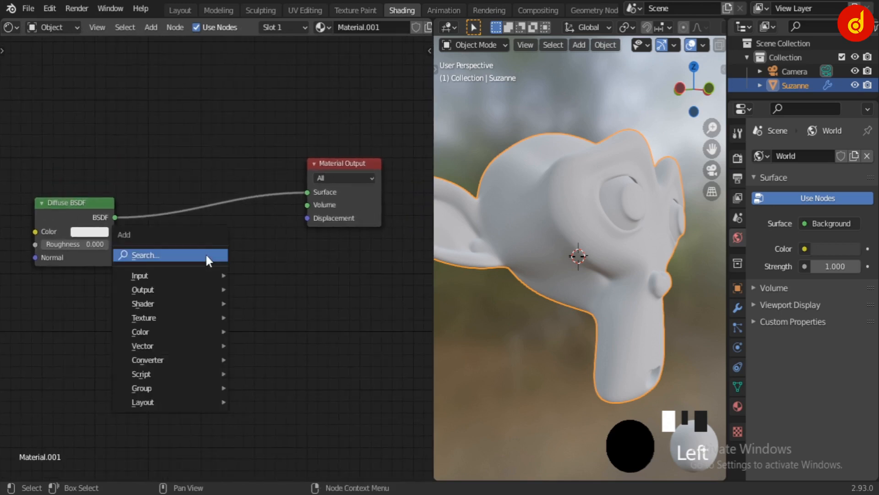
click(206, 256)
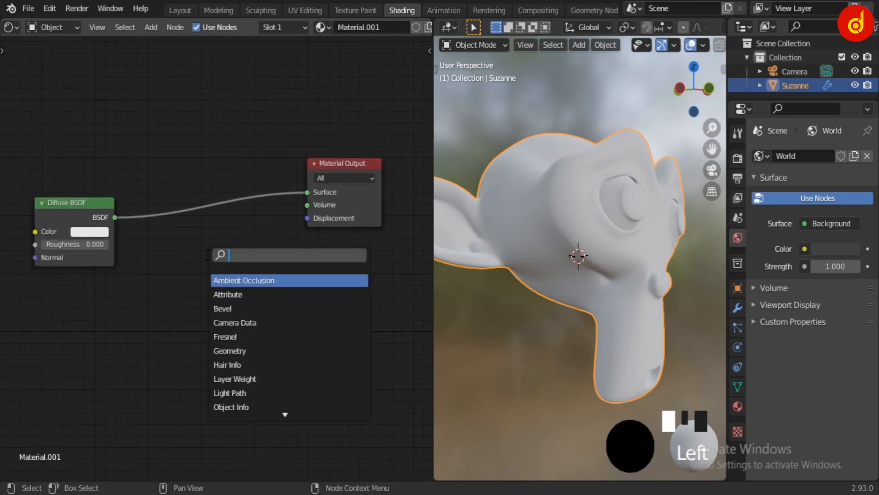
text(sh)
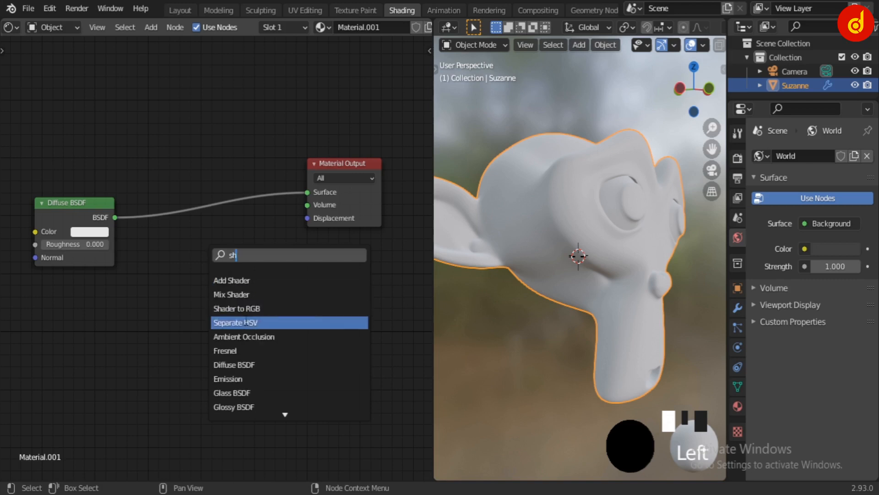
click(246, 308)
click(180, 243)
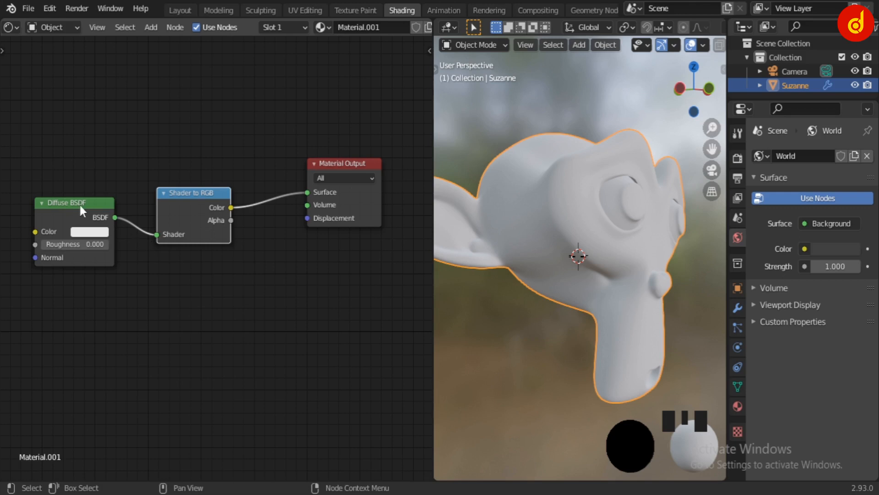
Step: Shift the Shader to RGB node towards the Diffuse BSDF and insert a ColorRamp node between it and the Material Output
click(190, 196)
drag(190, 196, 151, 197)
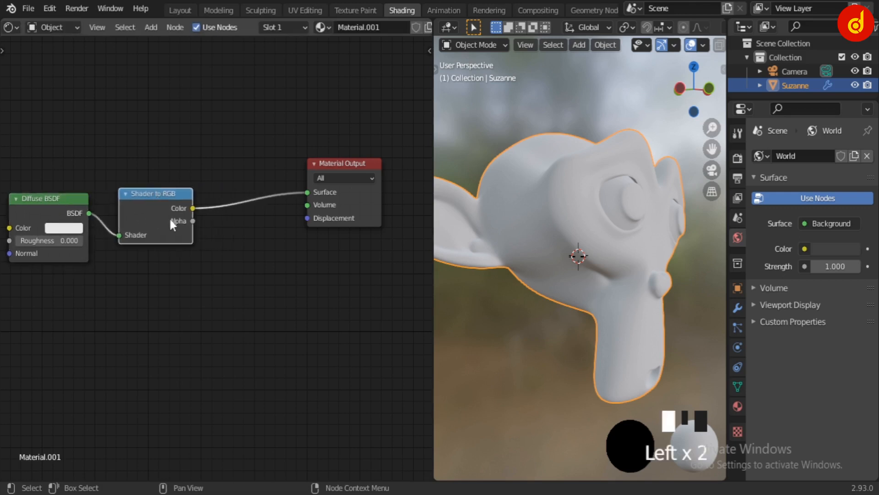
key(shift+a)
click(215, 243)
text(co)
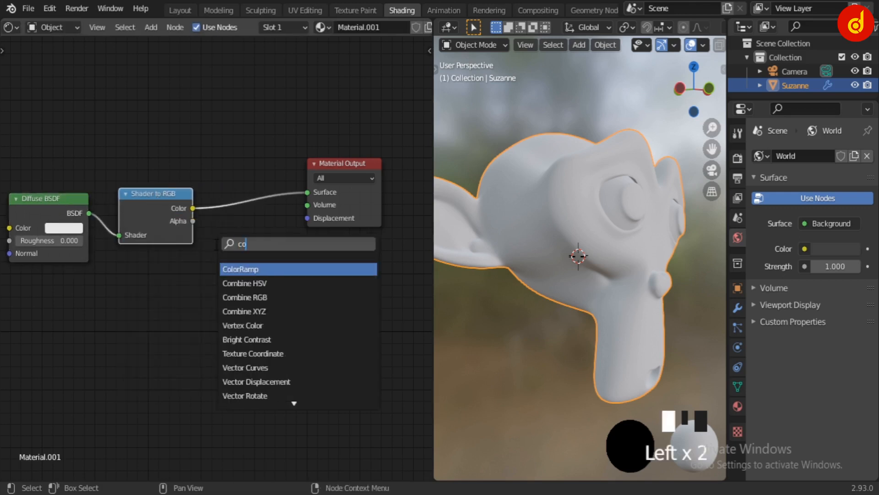
text(lo)
click(235, 268)
click(261, 265)
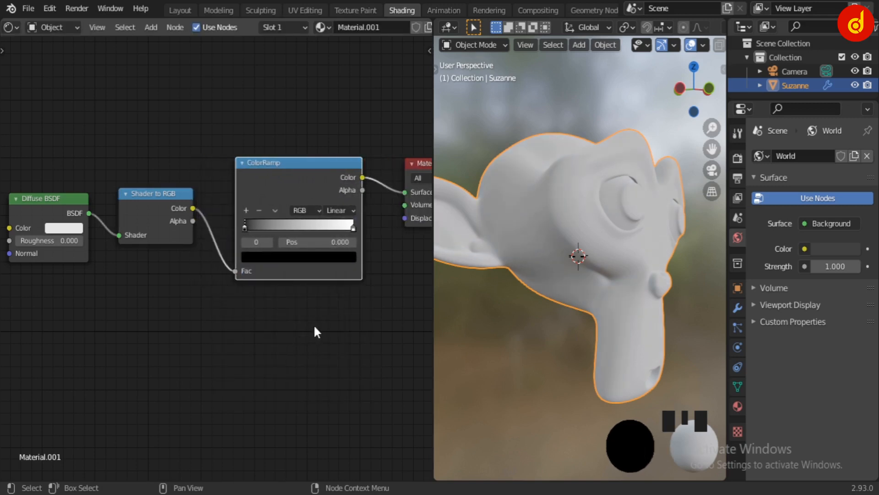
Step: Add two extra color stops to the ColorRamp
middle_drag(620, 349, 458, 357)
middle_drag(273, 313, 185, 319)
scroll(169, 314, up, 6)
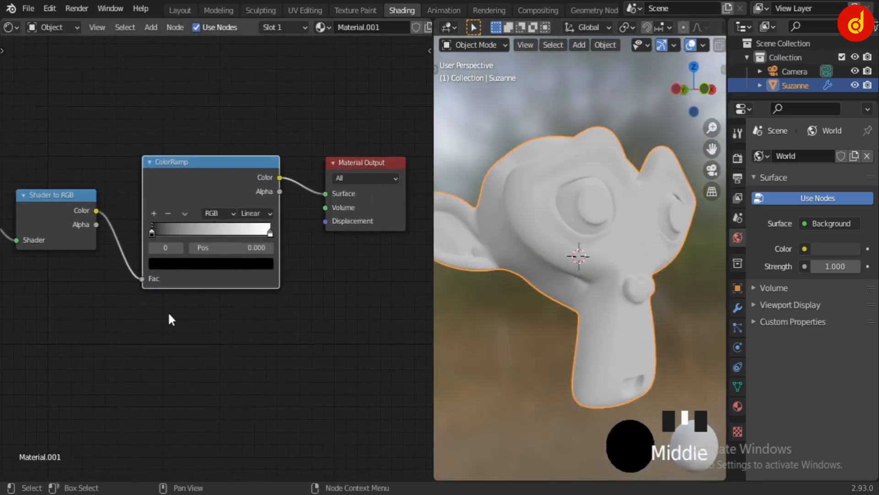
middle_drag(256, 322, 279, 359)
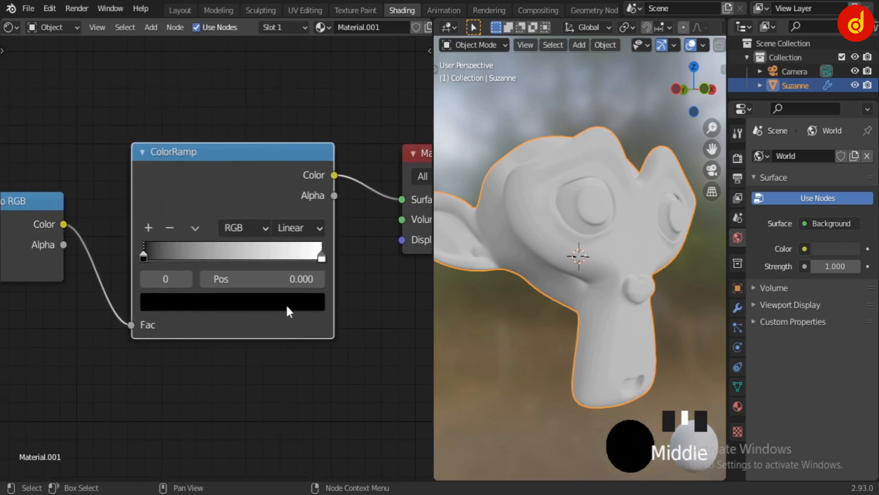
click(147, 227)
click(148, 228)
Step: Set the ColorRamp interpolation to Constant
scroll(290, 352, down, 1)
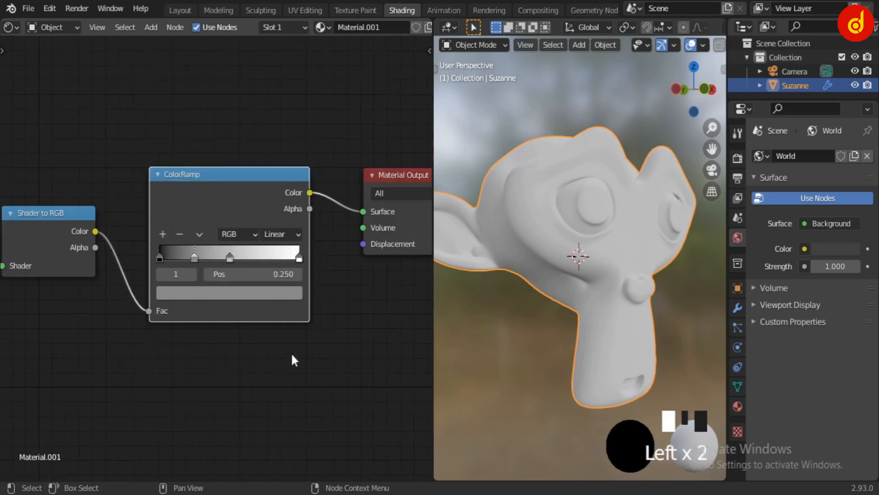
scroll(297, 357, up, 2)
middle_drag(300, 361, 277, 374)
click(288, 241)
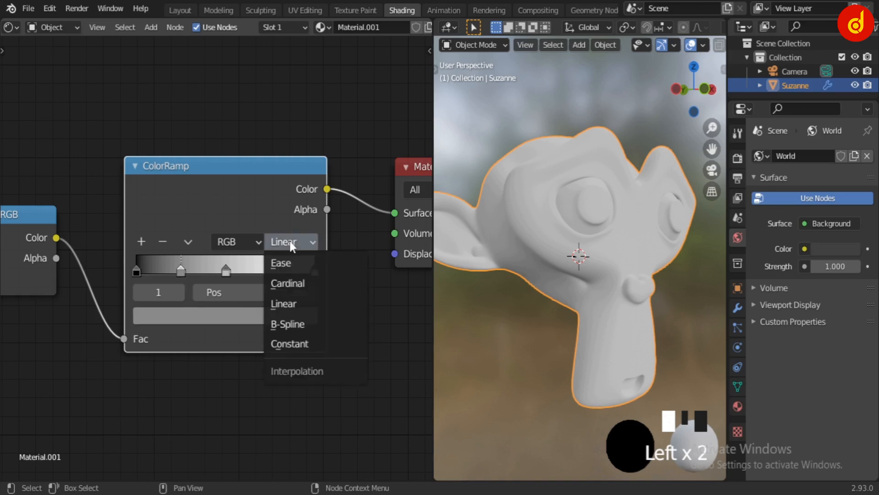
click(289, 343)
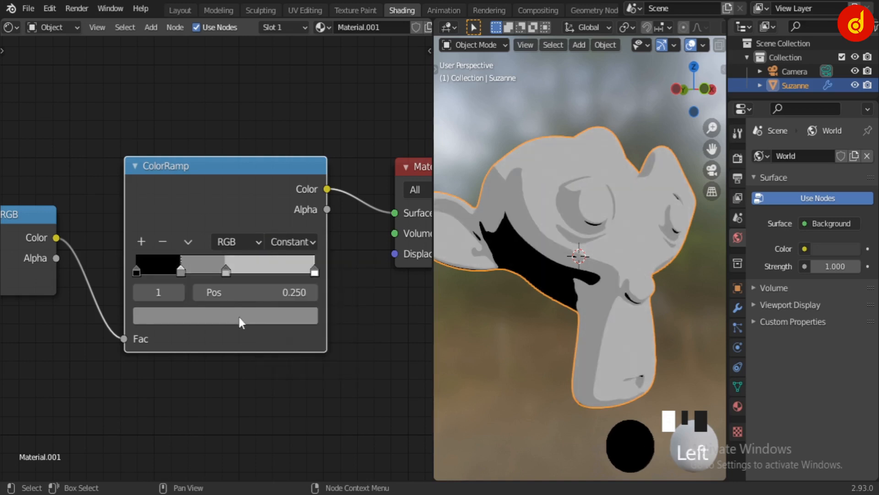
Step: Go through the ColorRamp's stops and set the position of the last, white stop to 0.750
middle_drag(550, 350, 611, 343)
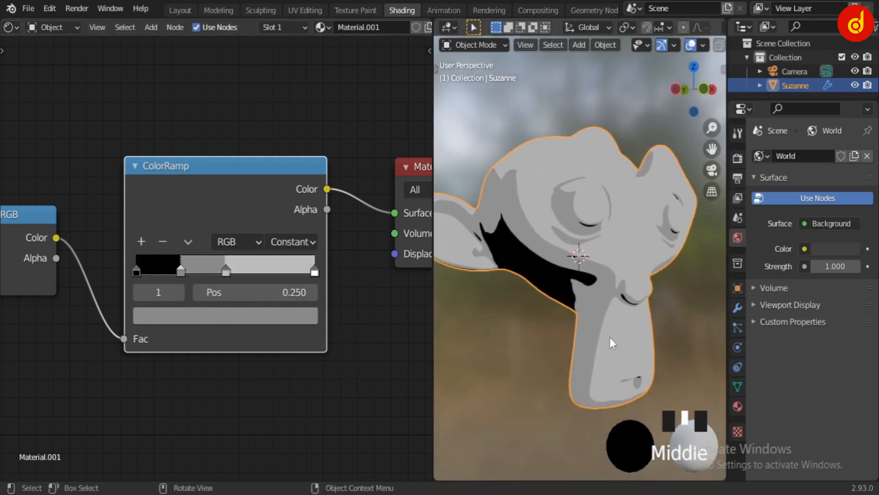
click(136, 271)
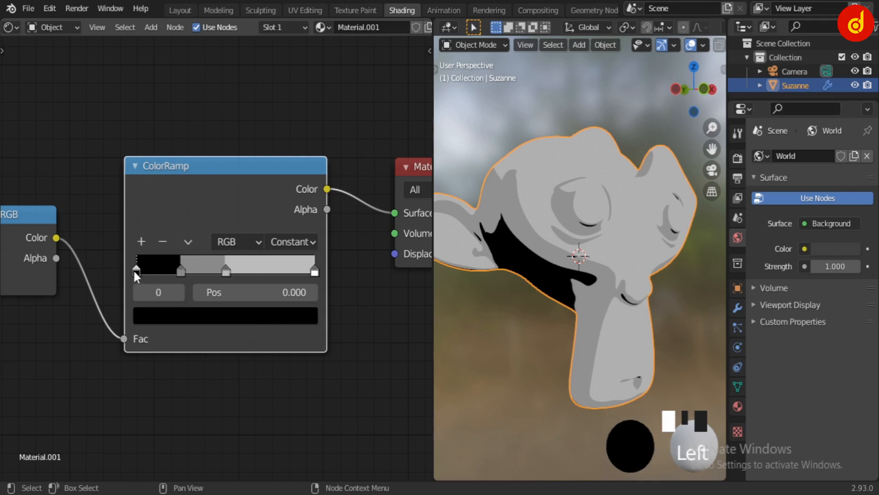
click(180, 271)
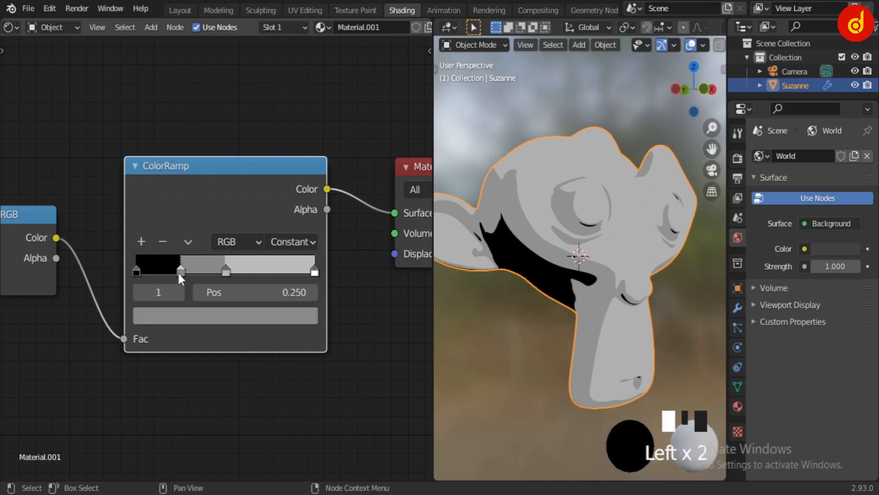
click(226, 270)
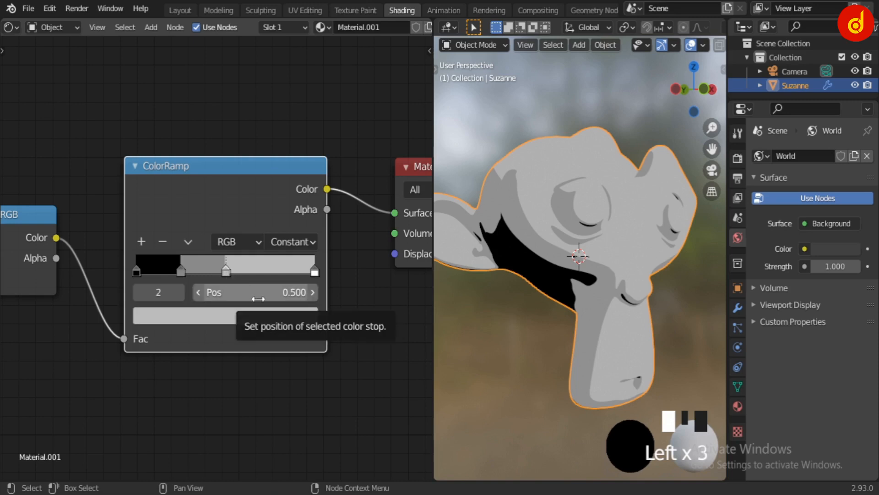
click(316, 273)
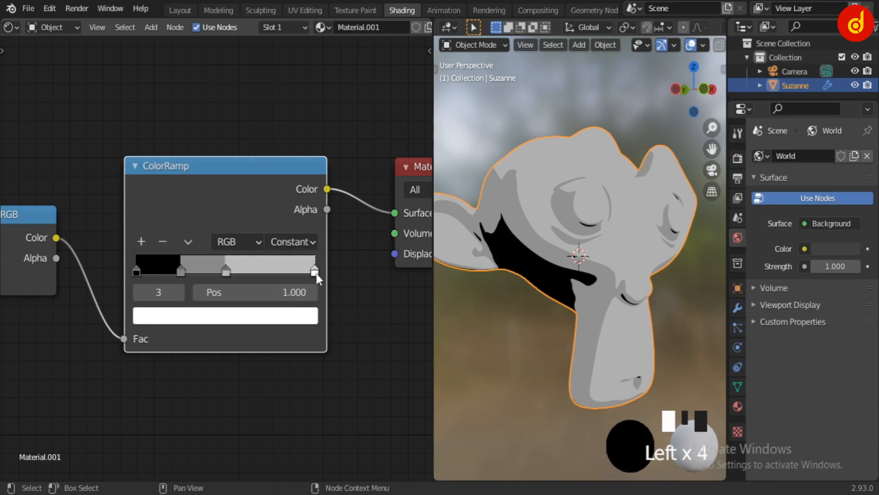
click(288, 297)
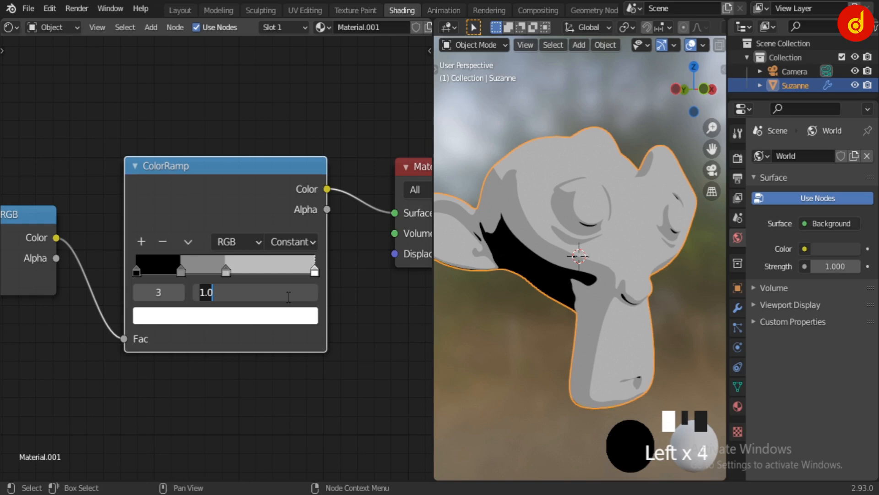
click(290, 297)
key(Return)
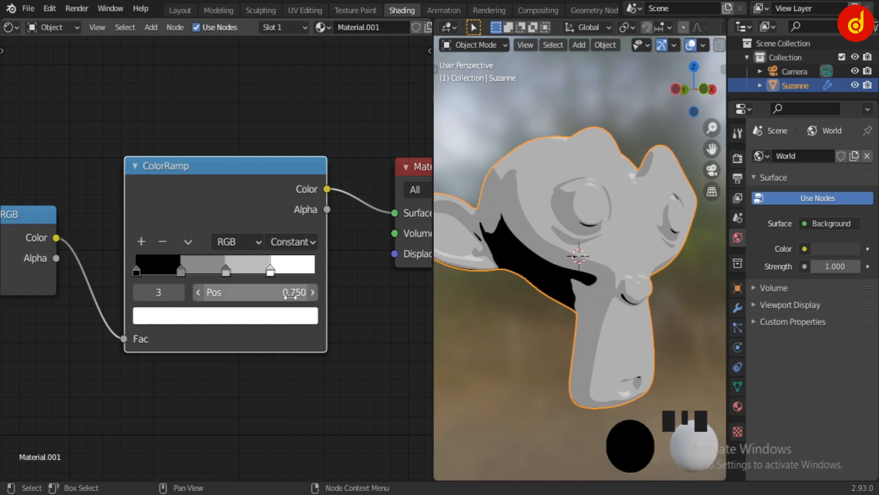
Step: Set the color of the ColorRamp's first, black stop to dark brown 2B1200
click(225, 272)
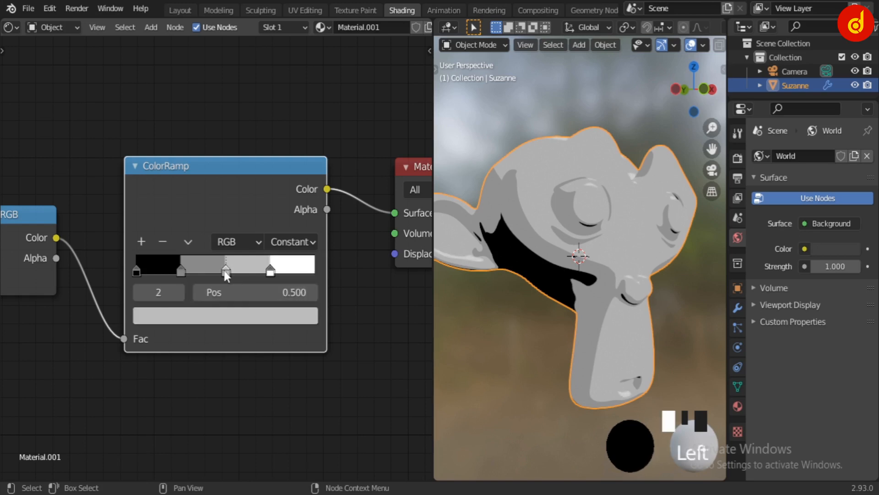
click(181, 271)
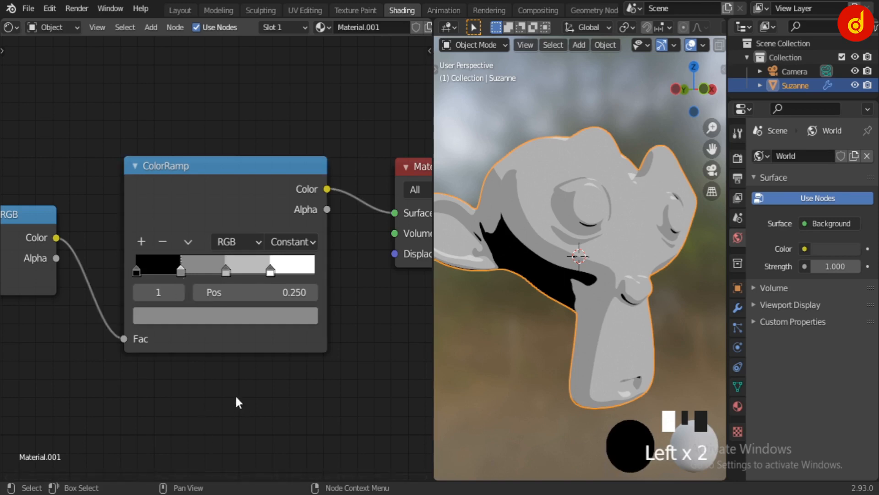
scroll(160, 331, up, 2)
scroll(125, 306, down, 1)
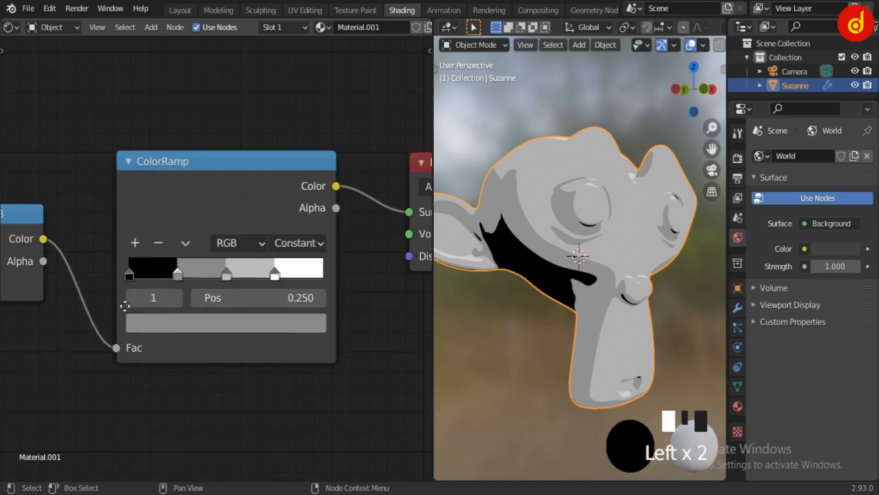
click(129, 288)
click(169, 339)
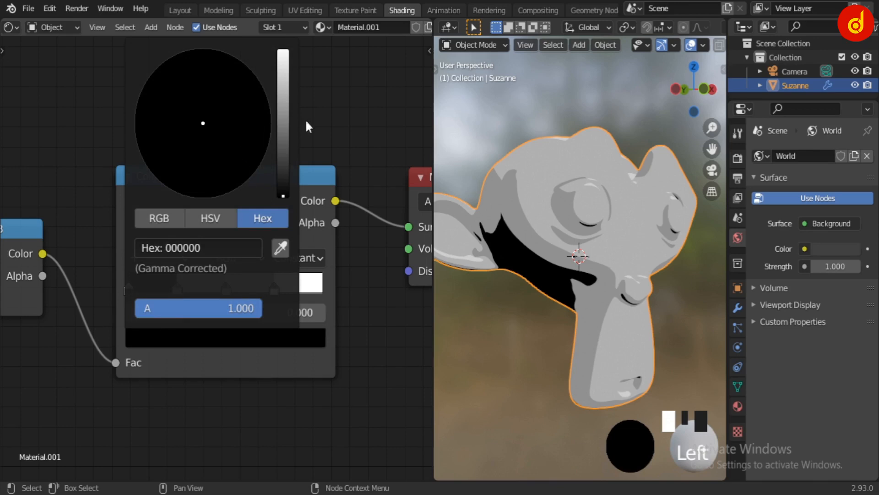
drag(283, 181, 283, 173)
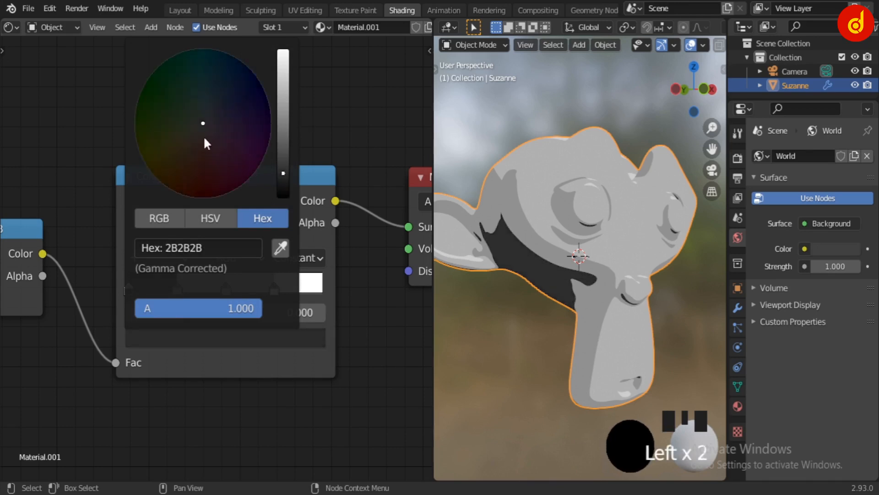
drag(207, 145, 173, 191)
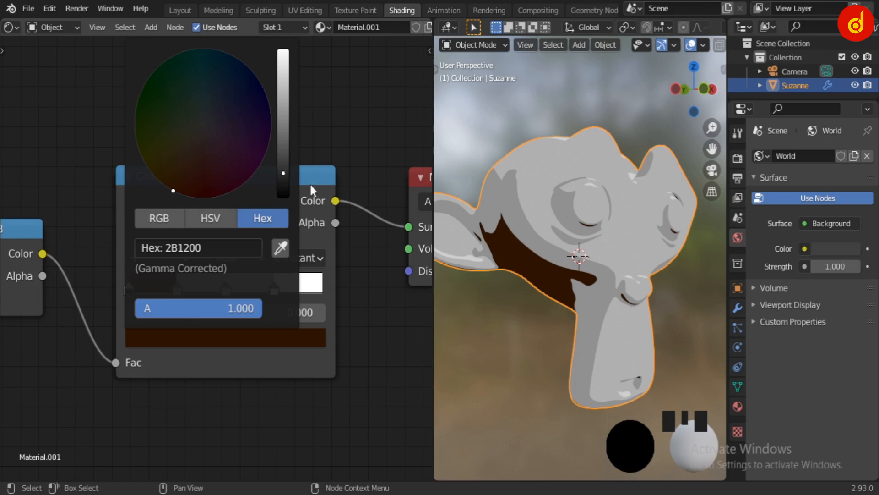
Step: Darken the brown of the ColorRamp's first stop slightly
click(176, 290)
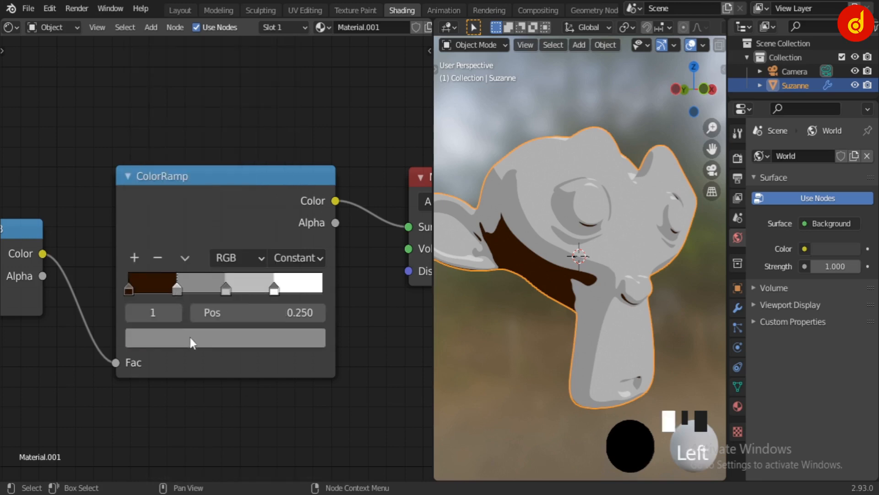
click(128, 290)
click(169, 347)
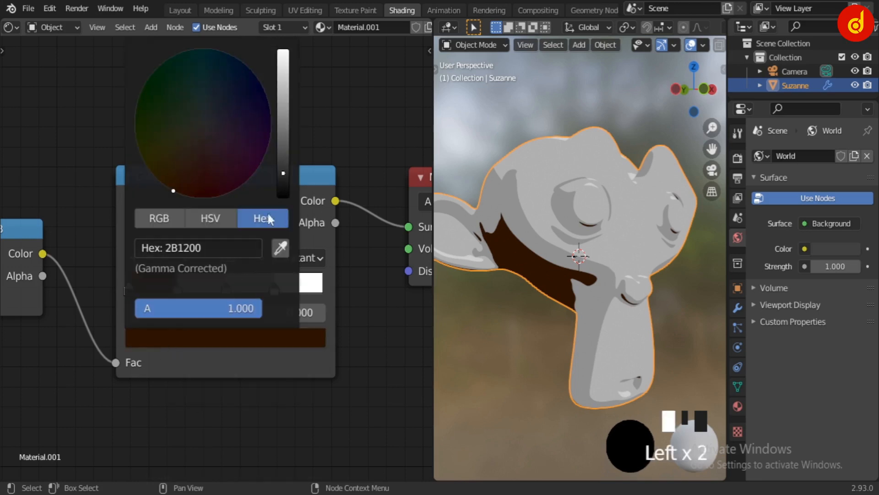
drag(284, 176, 283, 176)
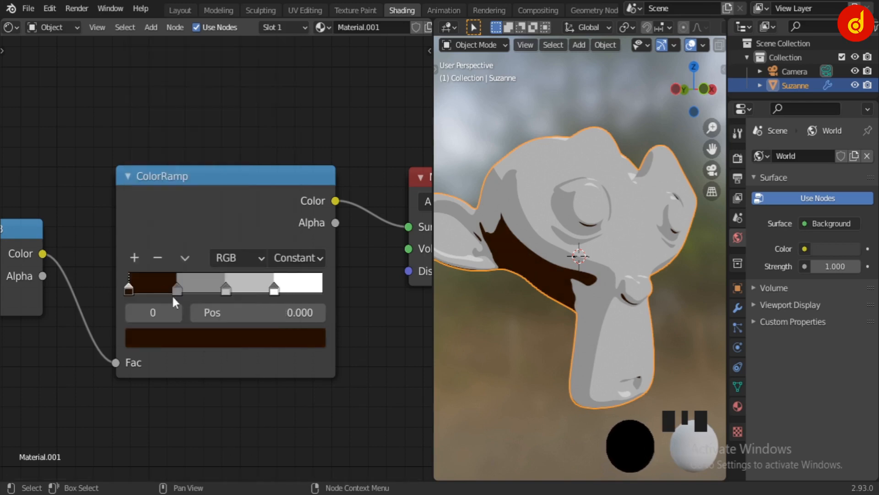
Step: Change the ColorRamp's second stop at 0.250 to a medium reddish brown, darker than 893C00
click(177, 289)
click(187, 339)
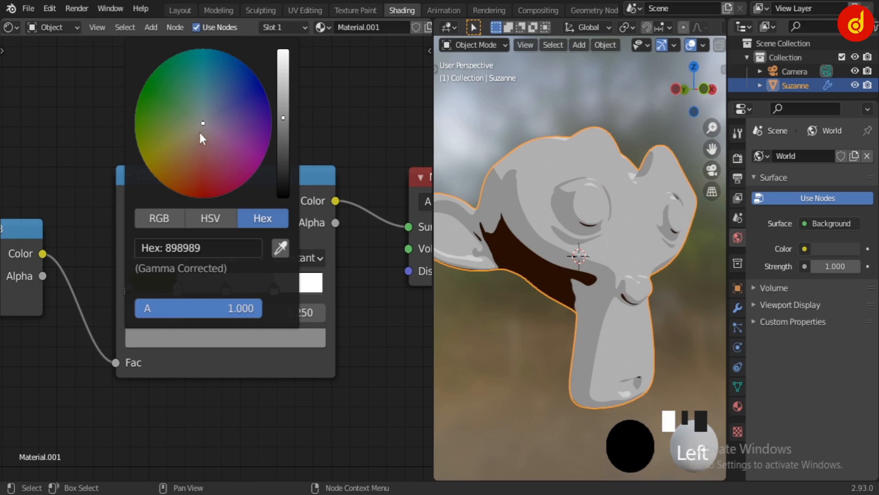
drag(202, 139, 172, 189)
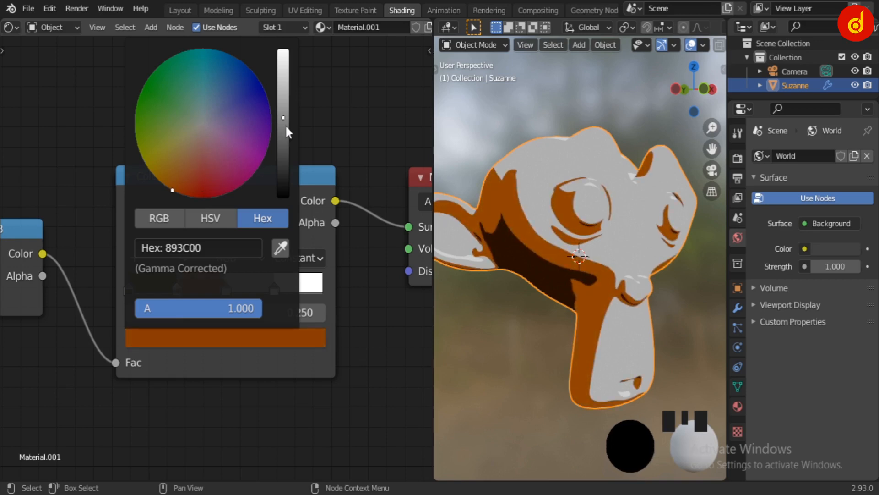
drag(284, 120, 283, 145)
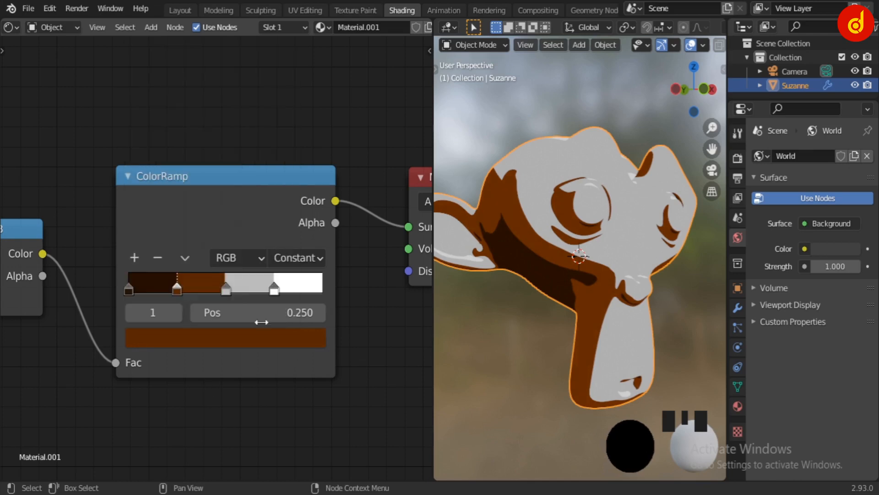
Step: Change the ColorRamp's third stop at 0.500 to a bright orange
click(226, 288)
click(226, 338)
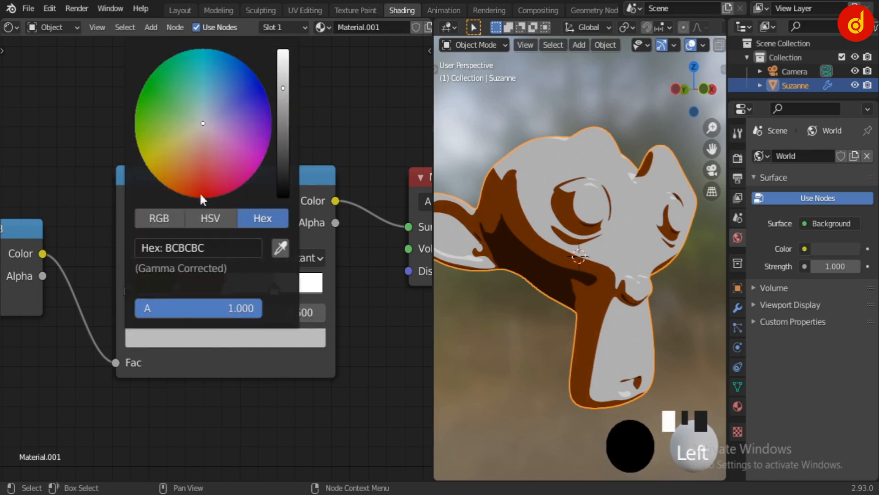
click(183, 171)
drag(183, 170, 181, 173)
drag(285, 94, 284, 73)
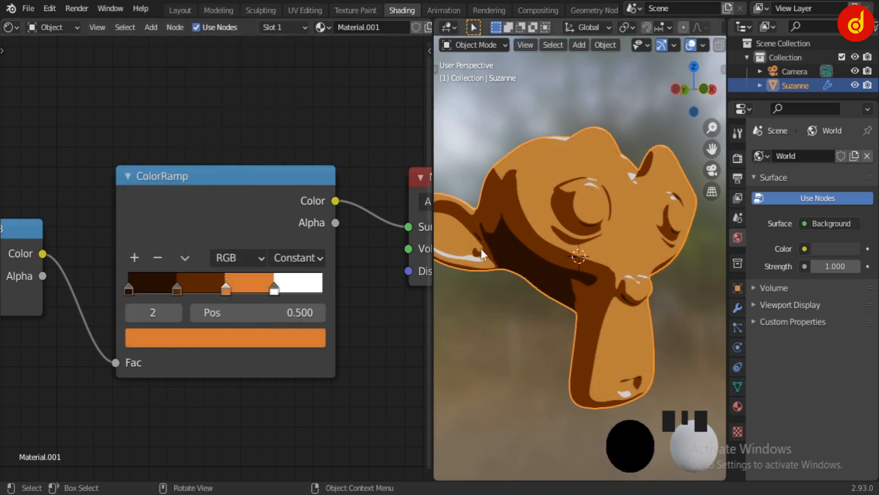
Step: Set the third ColorRamp stop's position to 0.500 and shift its color to a darker golden brown
middle_drag(490, 270, 580, 314)
scroll(615, 306, up, 3)
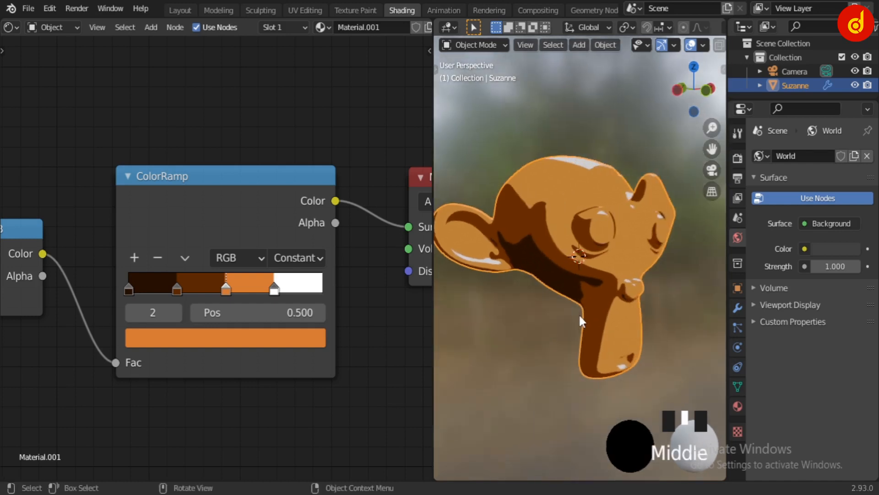
scroll(579, 314, up, 2)
drag(226, 297, 229, 338)
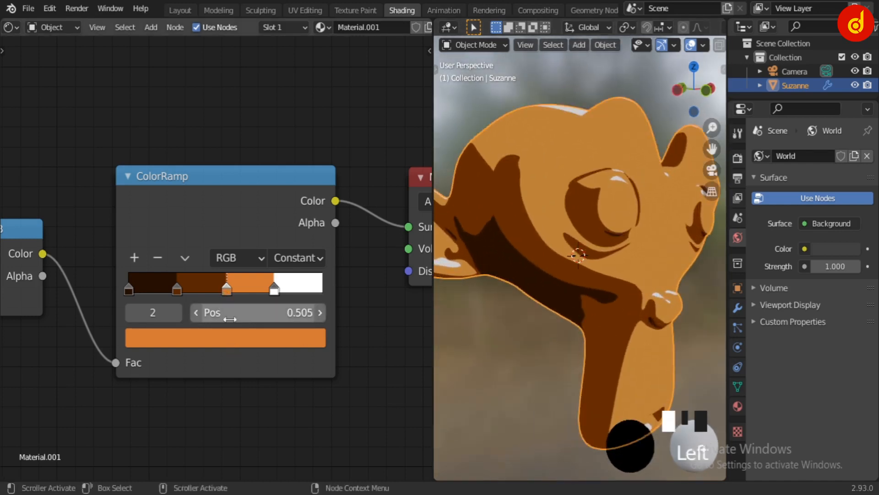
click(243, 312)
text(.5)
click(244, 339)
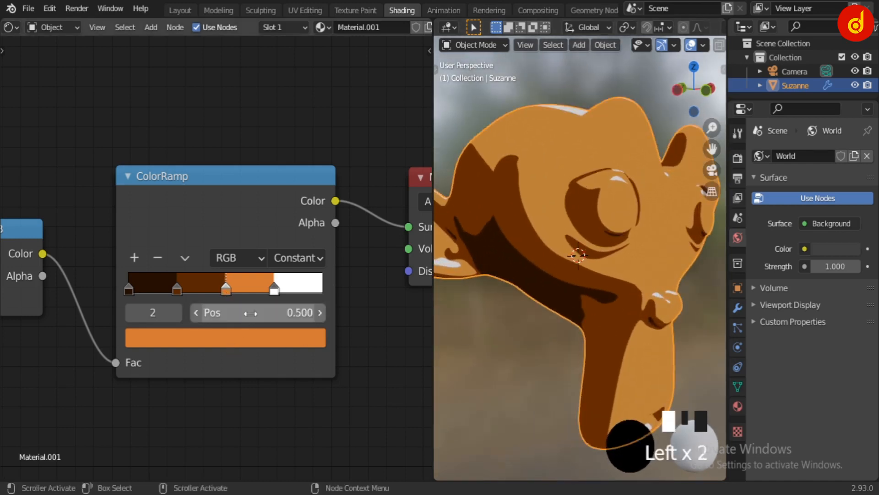
drag(172, 169, 177, 167)
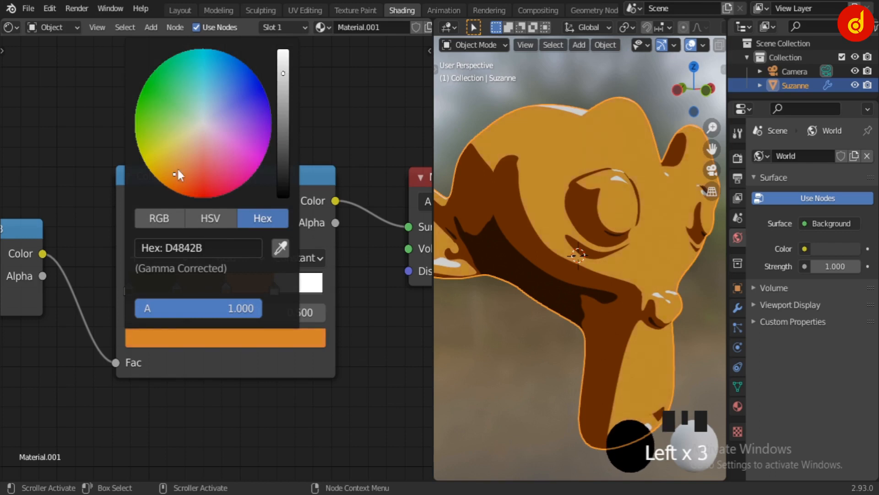
drag(285, 80, 283, 106)
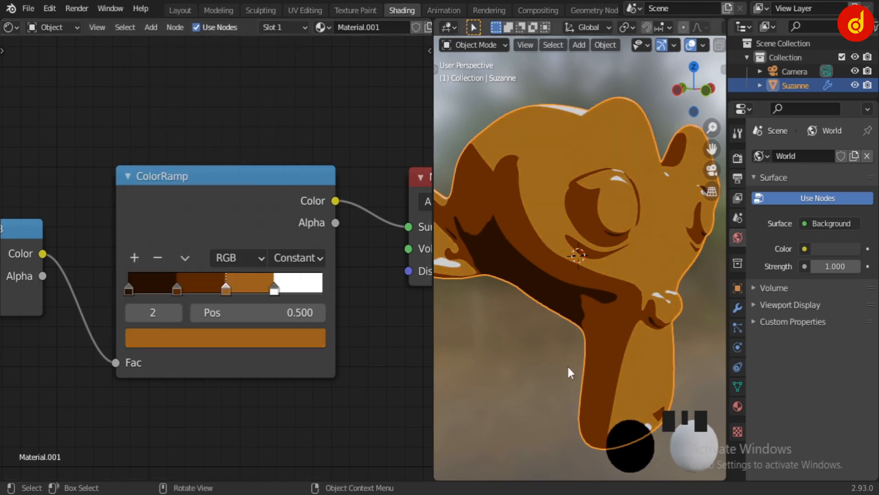
Step: Examine the toon shading on the Suzanne head from several sides
scroll(568, 371, down, 3)
mouse_move(568, 372)
middle_down()
mouse_move(473, 347)
mouse_move(500, 367)
mouse_move(665, 369)
mouse_move(566, 369)
middle_up()
scroll(638, 367, up, 3)
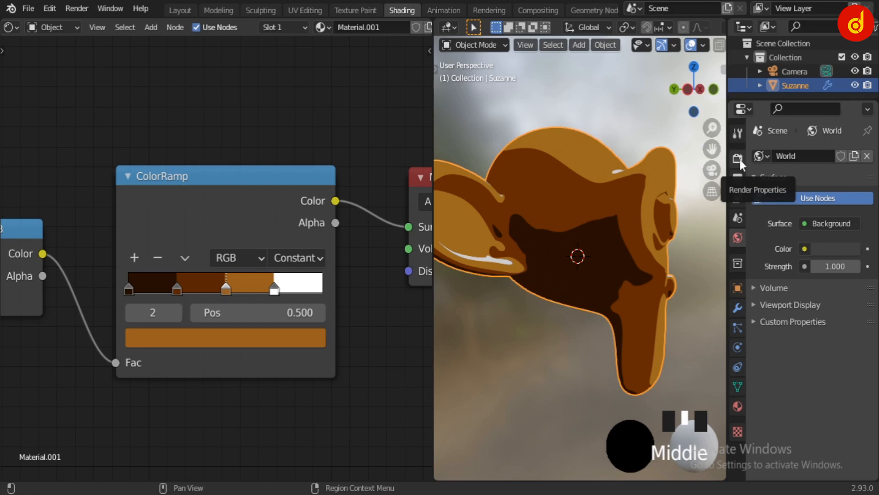
scroll(572, 275, down, 3)
middle_drag(573, 275, 476, 295)
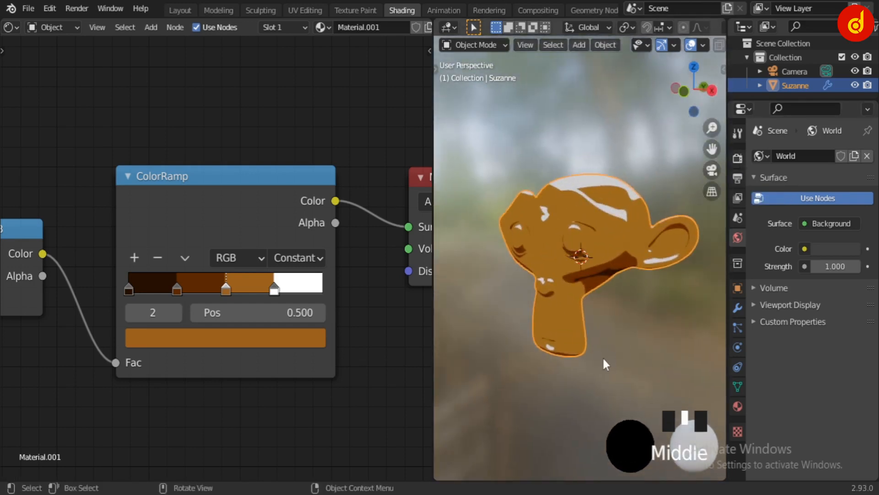
middle_drag(603, 361, 495, 379)
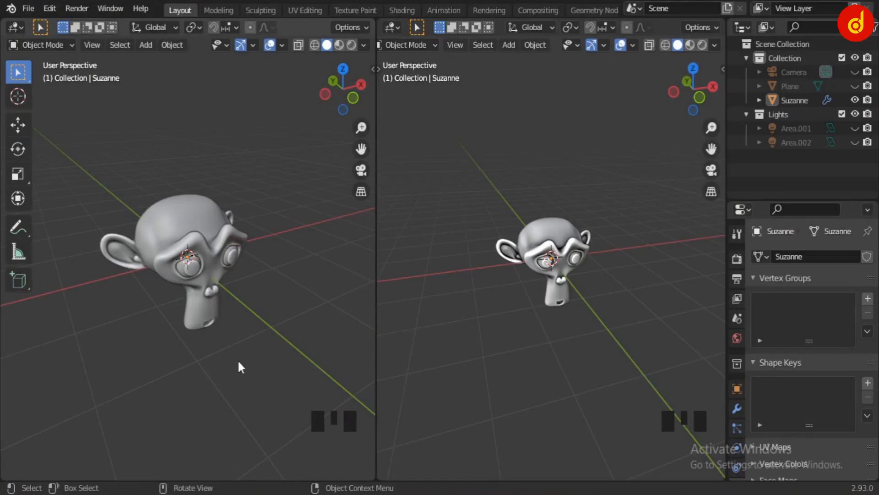
Step: Switch one of the Layout viewports to Material Preview shading and view Suzanne's toon material from several sides
middle_drag(240, 365, 78, 338)
scroll(99, 387, up, 3)
middle_drag(99, 386, 256, 366)
click(339, 45)
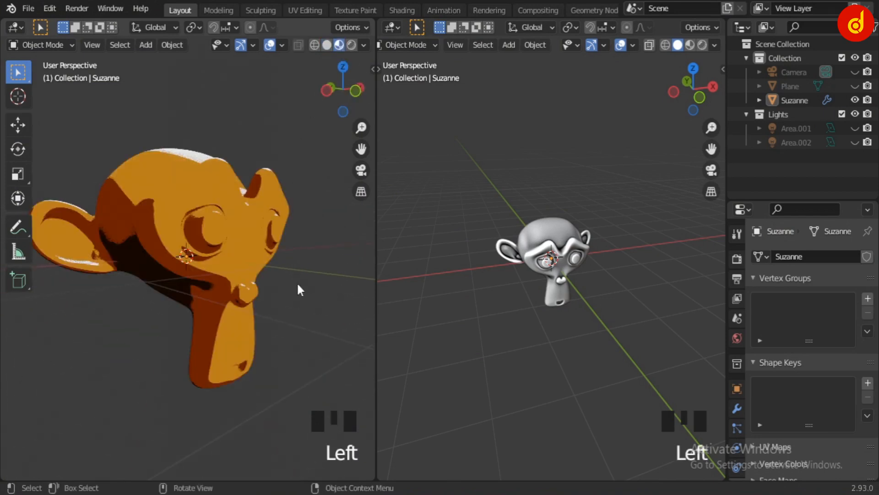
scroll(281, 323, down, 2)
mouse_move(280, 326)
middle_down()
mouse_move(303, 338)
mouse_move(221, 347)
mouse_move(323, 364)
mouse_move(283, 320)
mouse_move(232, 322)
middle_up()
scroll(250, 326, up, 2)
scroll(249, 326, down, 4)
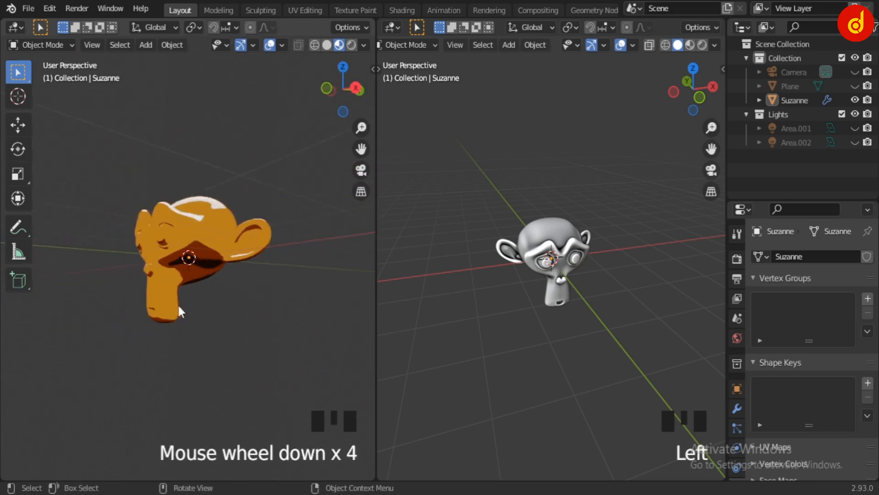
middle_drag(178, 304, 242, 337)
Step: Unhide and select the Camera, and show the enlarged camera view in the solid-shaded viewport
click(855, 72)
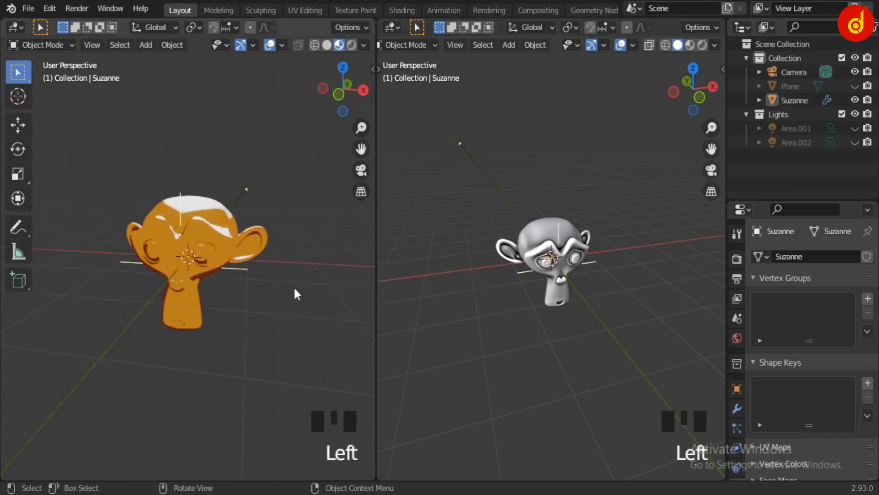
scroll(152, 298, down, 5)
click(135, 359)
middle_drag(135, 363, 485, 334)
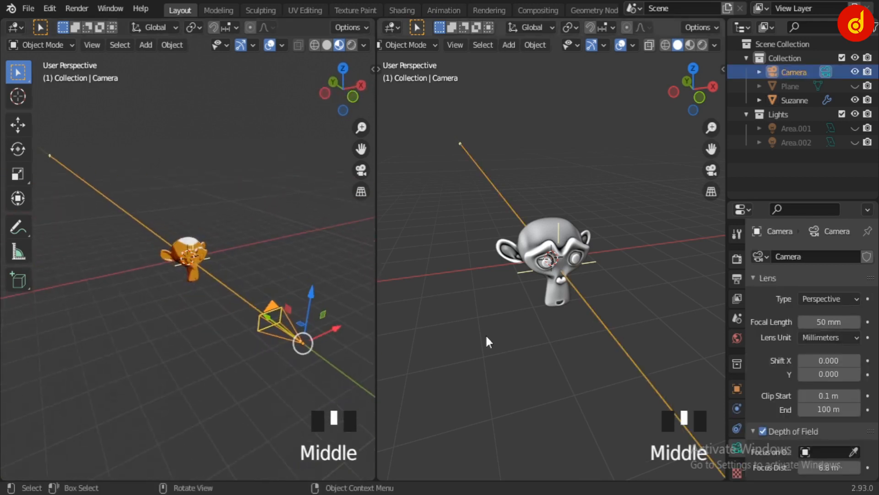
scroll(530, 336, down, 4)
key(KP_0)
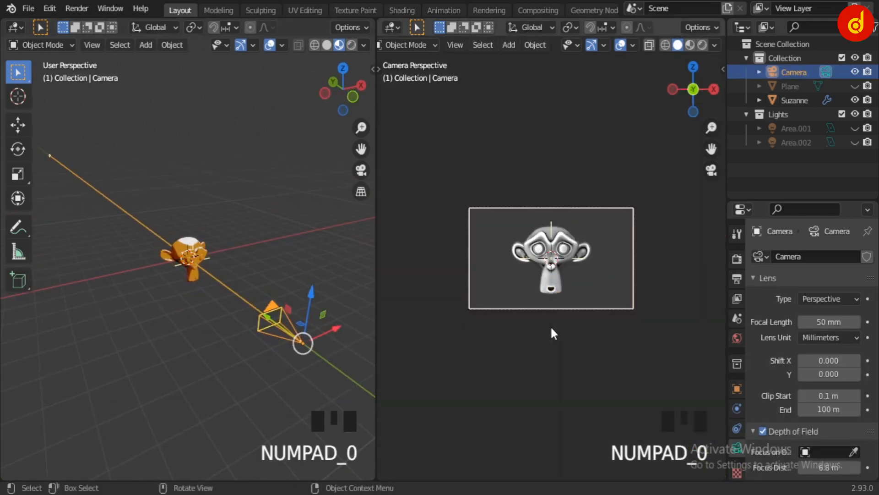
scroll(552, 328, up, 3)
drag(711, 129, 711, 116)
Step: Unhide the Plane behind Suzanne and select it
scroll(237, 292, down, 4)
middle_drag(237, 289, 230, 314)
click(854, 86)
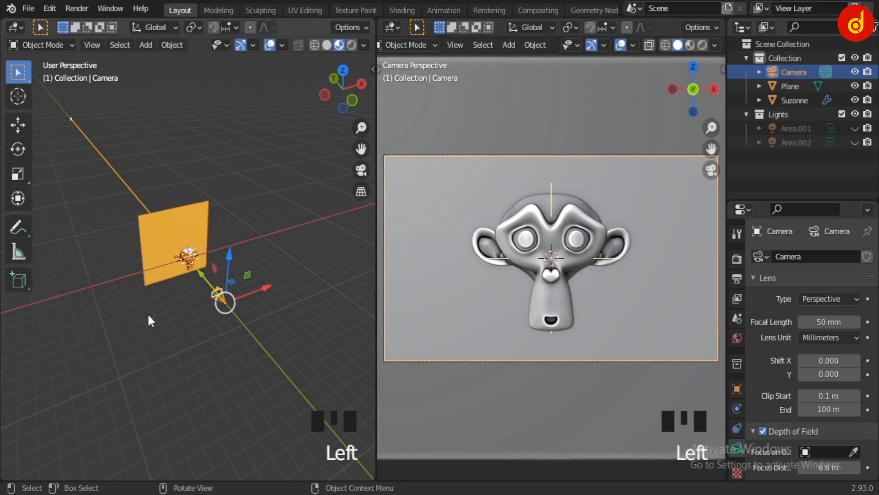
scroll(178, 285, up, 5)
click(138, 191)
middle_drag(141, 204, 153, 251)
scroll(739, 413, down, 4)
Step: Examine the material settings of the background Plane
click(736, 434)
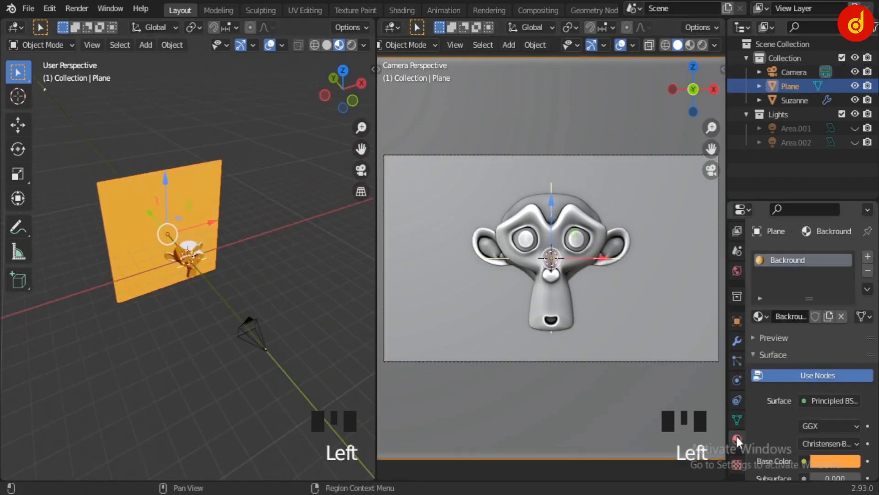
scroll(773, 390, down, 2)
scroll(774, 393, down, 15)
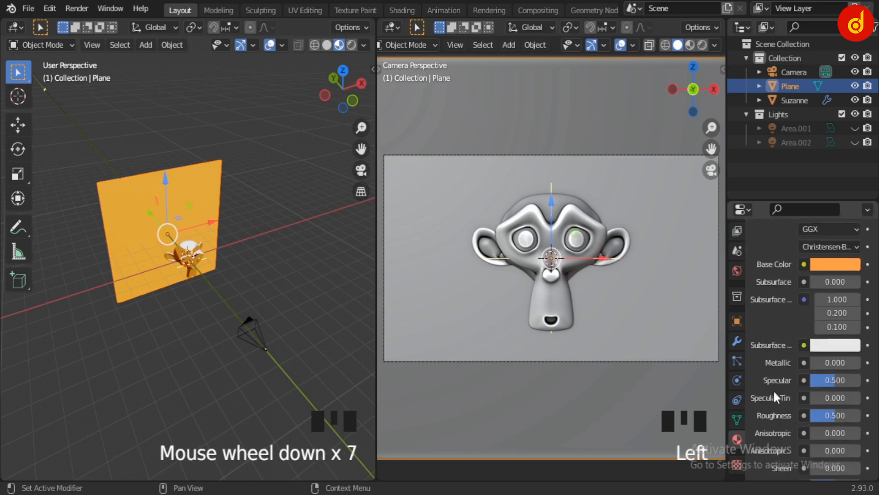
scroll(774, 395, down, 9)
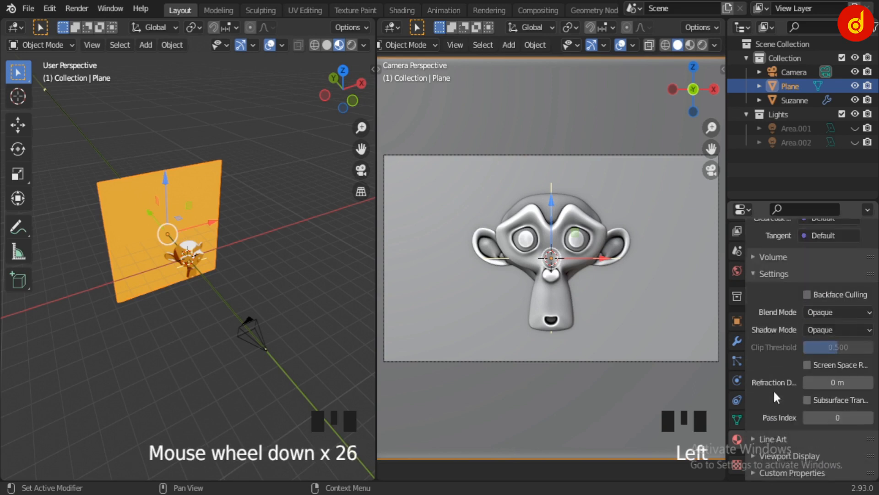
scroll(774, 394, up, 9)
scroll(773, 390, up, 14)
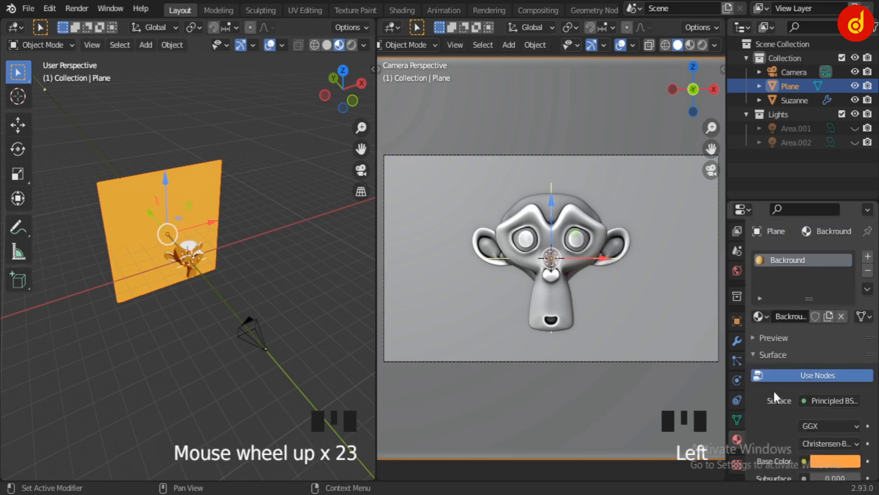
scroll(204, 319, up, 2)
scroll(246, 323, down, 1)
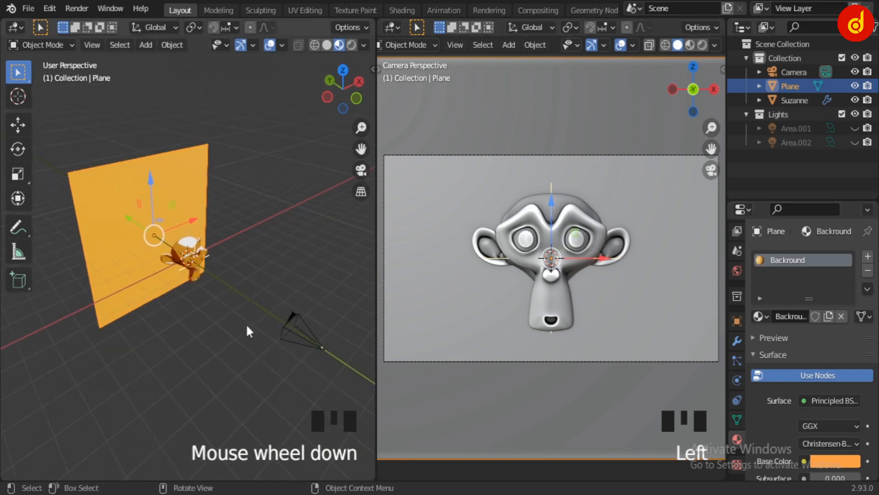
Step: Deselect the Plane and unhide the Area.001 light
middle_drag(246, 323, 192, 337)
click(135, 350)
middle_drag(133, 353, 192, 349)
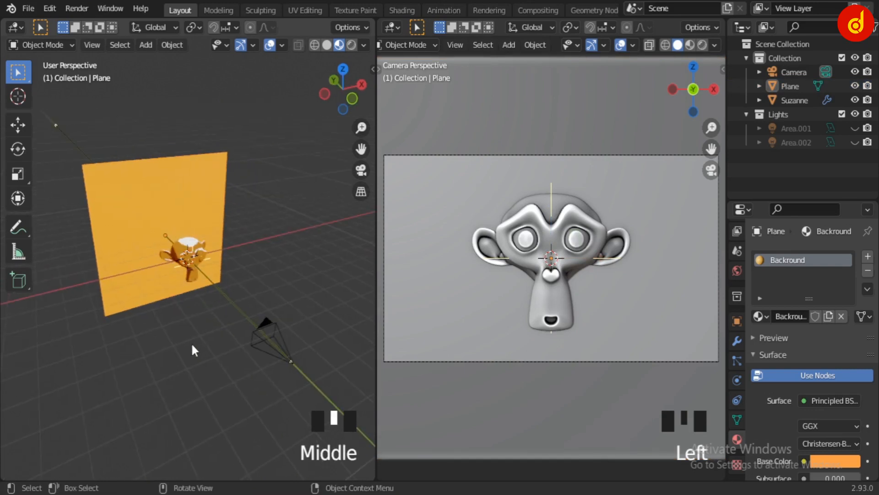
click(854, 128)
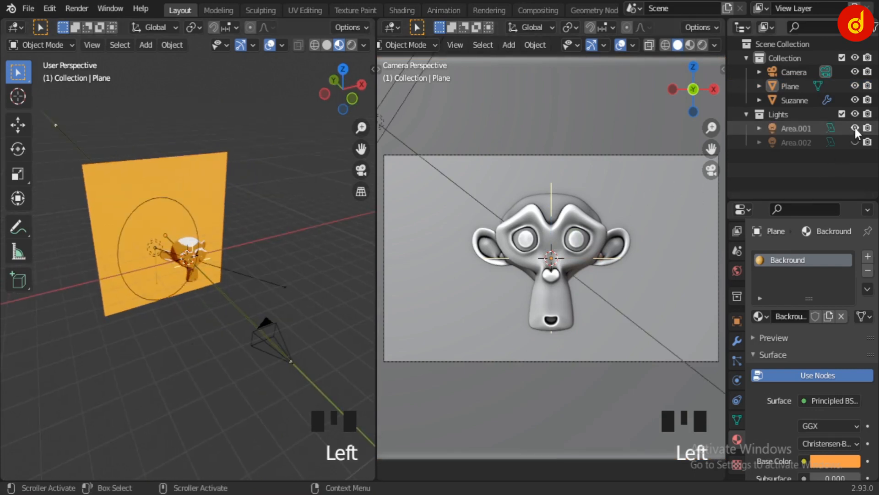
Step: Hide the Area.001 light and examine the scene's render settings, including the expanded Color Management section
scroll(147, 252, up, 2)
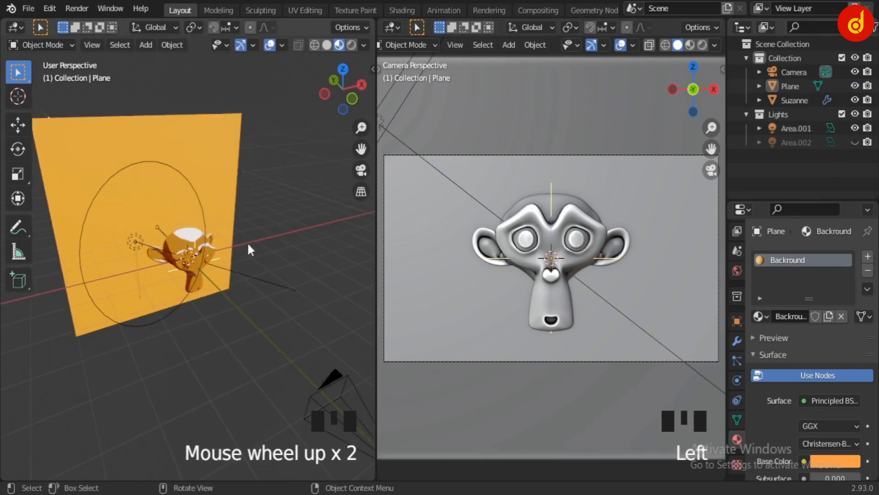
click(854, 129)
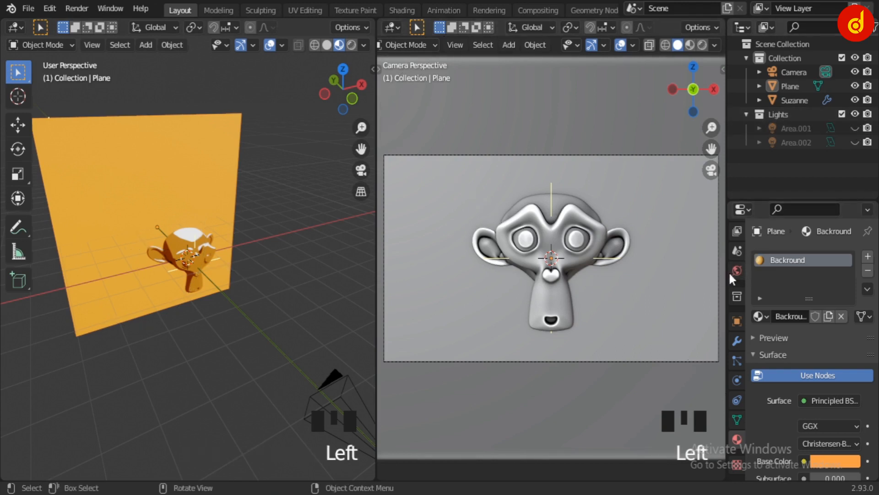
scroll(731, 278, up, 6)
click(738, 257)
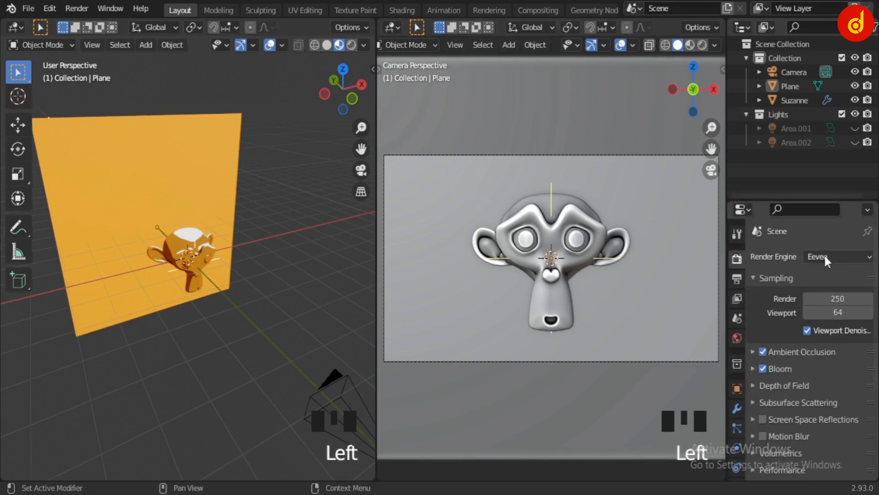
scroll(827, 355, down, 7)
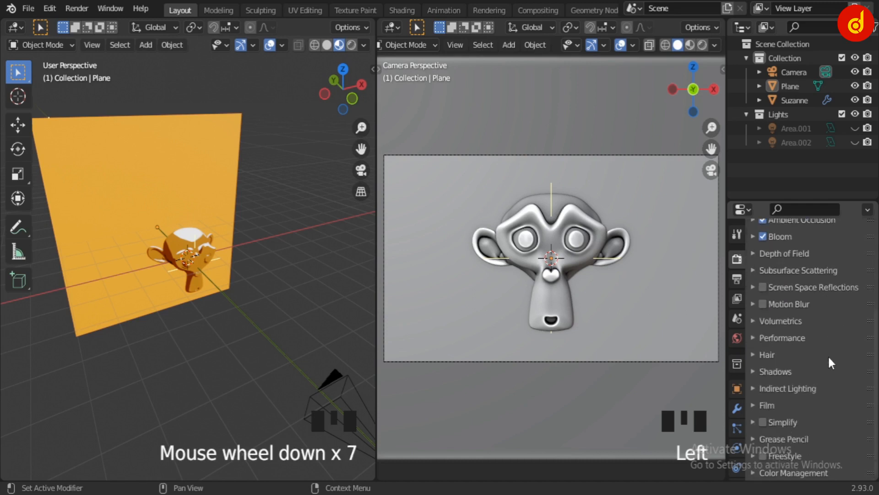
scroll(827, 403, down, 4)
click(817, 471)
scroll(817, 453, down, 7)
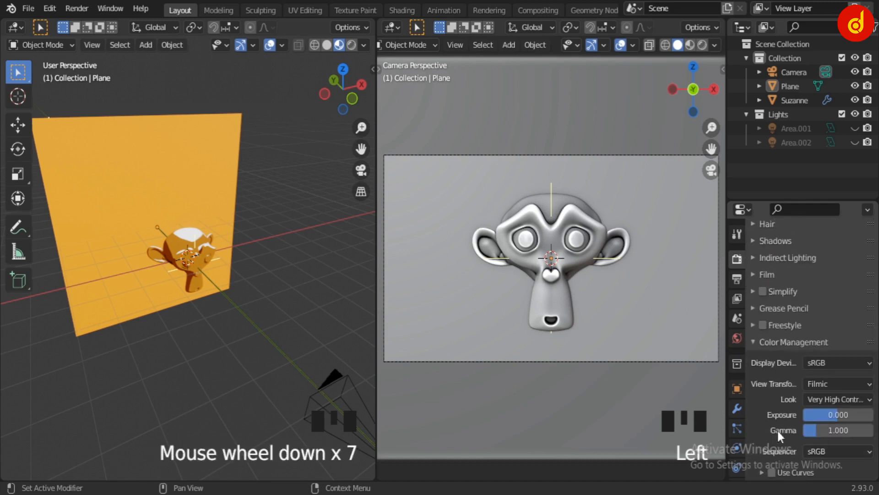
Step: Switch the camera viewport to rendered shading and unhide the Area.001 light
click(703, 45)
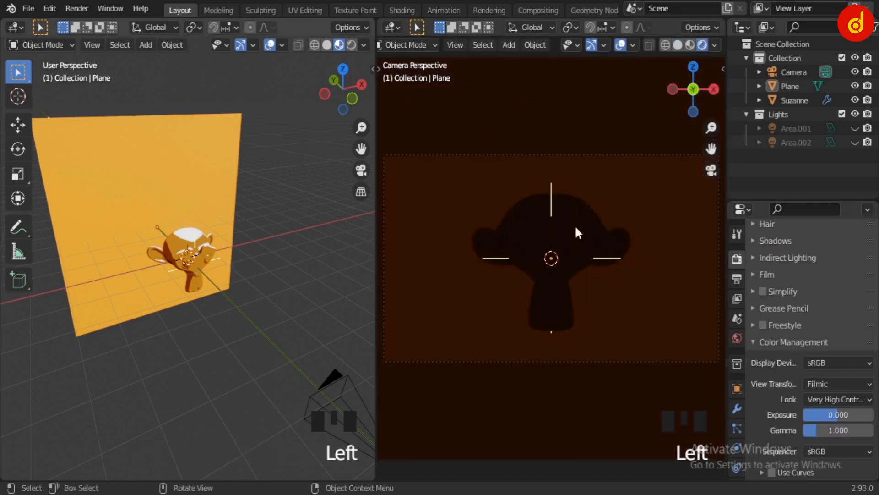
click(854, 128)
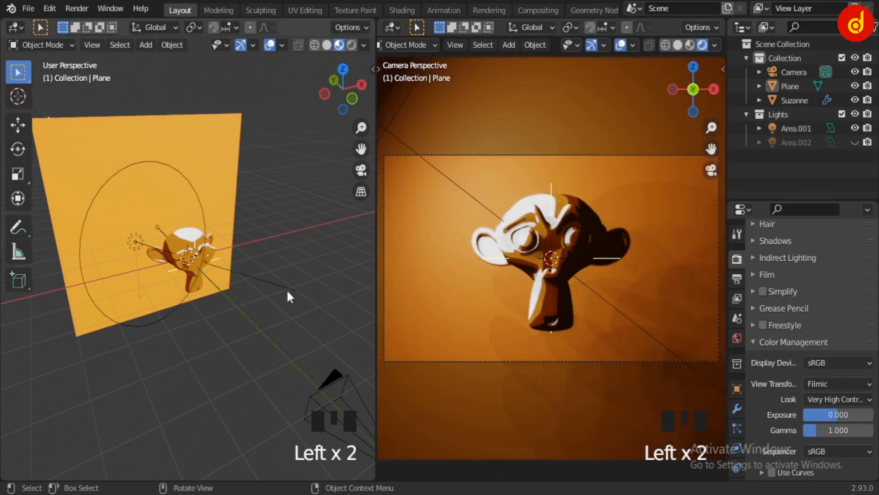
middle_drag(193, 325, 131, 364)
scroll(211, 342, up, 2)
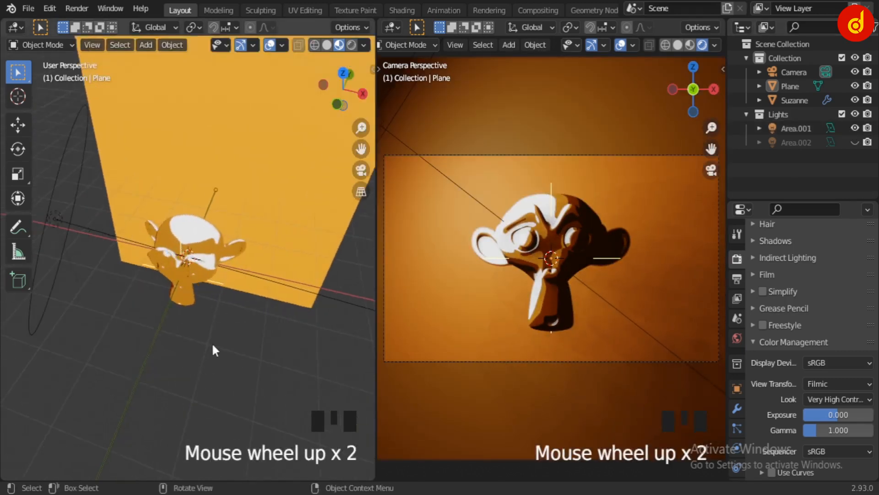
Step: Show the perspective viewport in solid shading, then select the Area.001 light and display its light settings
mouse_move(211, 342)
middle_down()
mouse_move(233, 301)
mouse_move(324, 301)
mouse_move(279, 348)
mouse_move(236, 376)
mouse_move(204, 353)
mouse_move(206, 320)
mouse_move(144, 310)
mouse_move(337, 95)
middle_up()
click(327, 46)
mouse_move(228, 304)
middle_down()
mouse_move(182, 315)
mouse_move(154, 280)
middle_up()
click(86, 203)
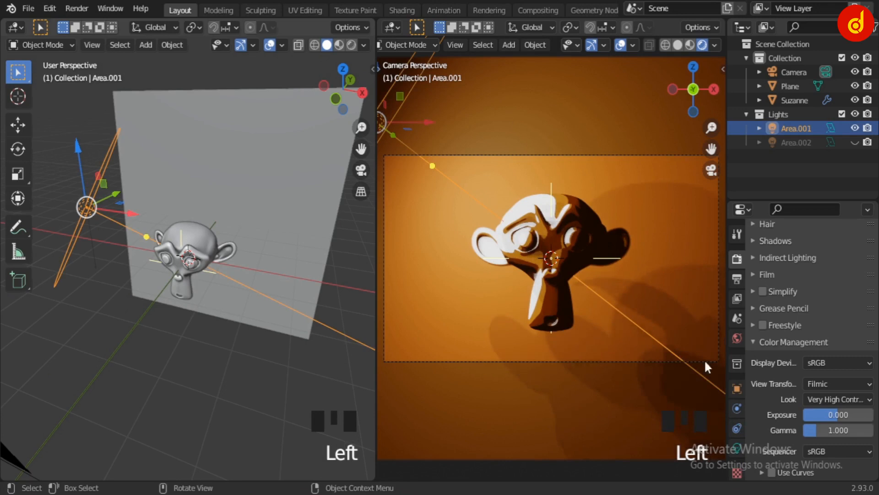
click(737, 447)
Step: Unhide and select the Area.002 light with Area.001 temporarily hidden, and turn Area.001 back on
middle_drag(137, 345, 215, 323)
scroll(240, 353, down, 3)
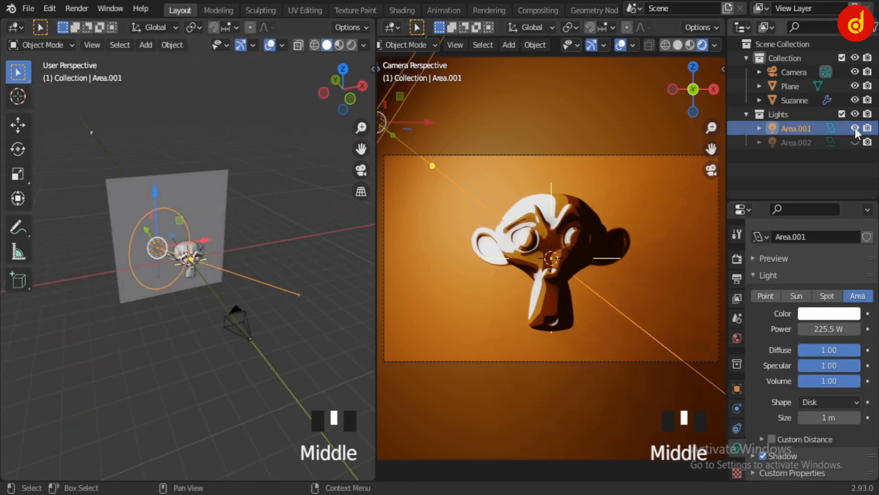
click(855, 128)
click(854, 142)
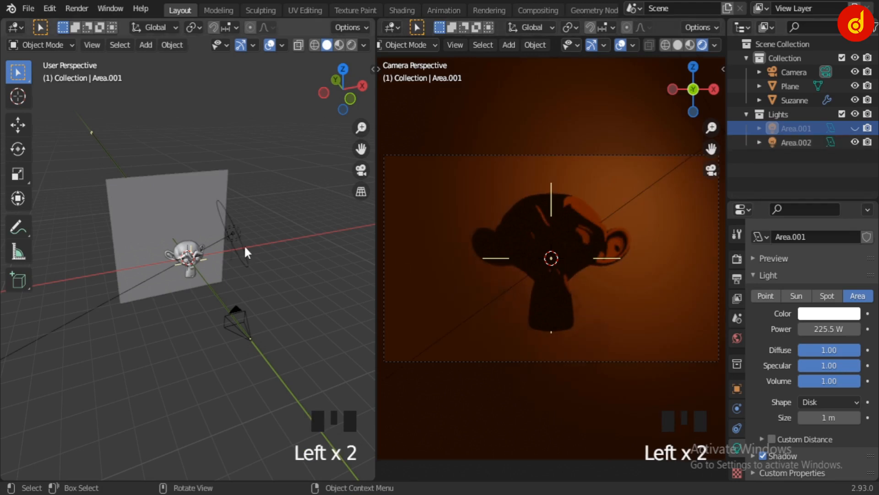
click(244, 245)
scroll(169, 291, up, 2)
middle_drag(169, 291, 325, 314)
click(854, 128)
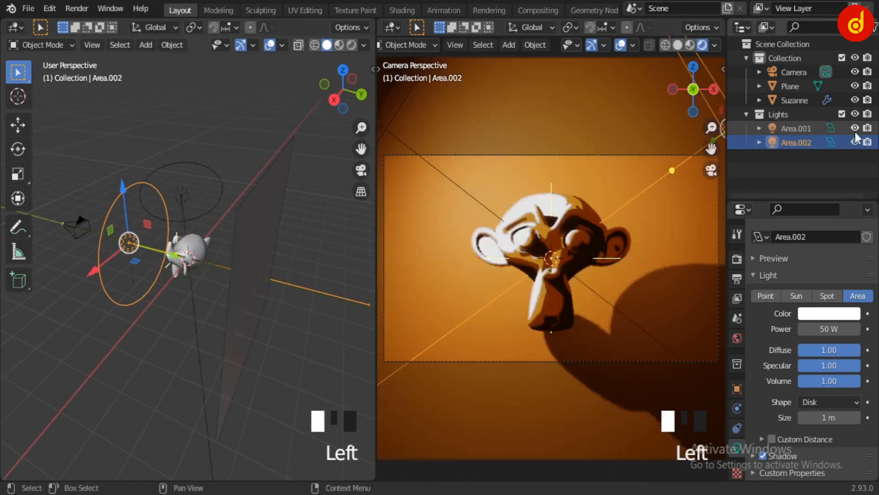
middle_drag(75, 381, 185, 289)
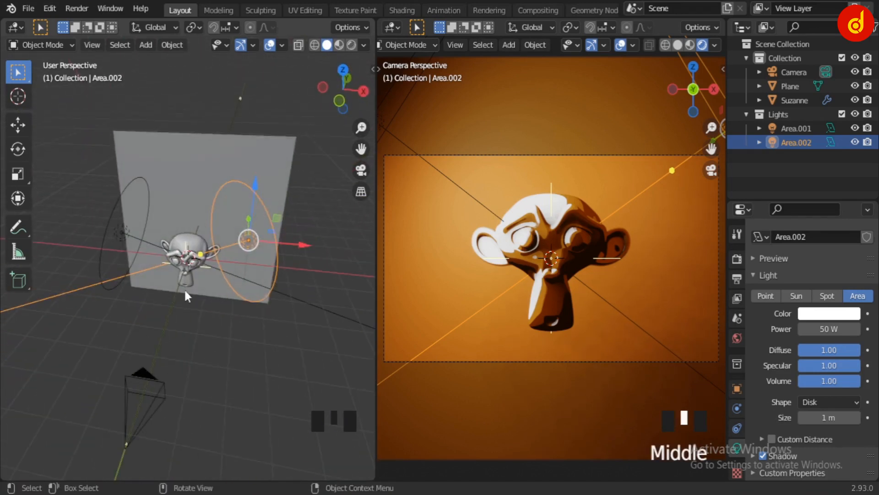
Step: Switch to the Modeling workspace and show the enlarged camera view of Suzanne in rendered shading
click(217, 10)
scroll(366, 346, down, 2)
middle_drag(367, 345, 430, 345)
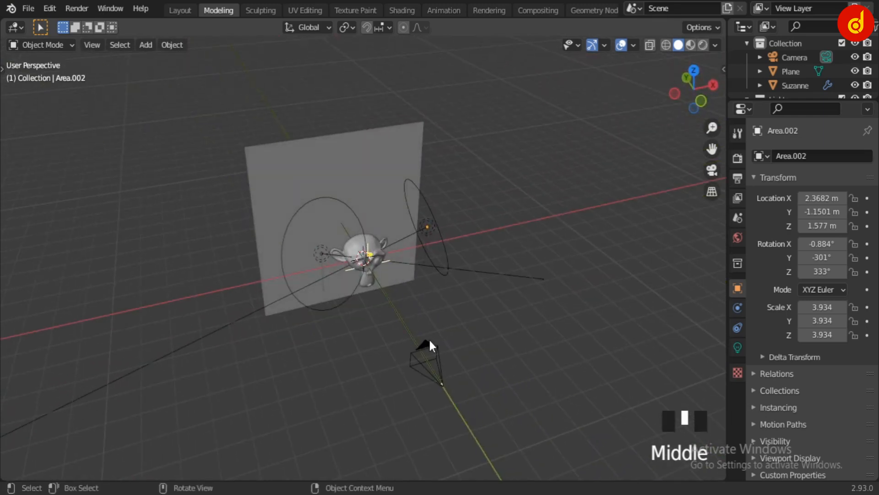
key(KP_0)
scroll(457, 334, up, 2)
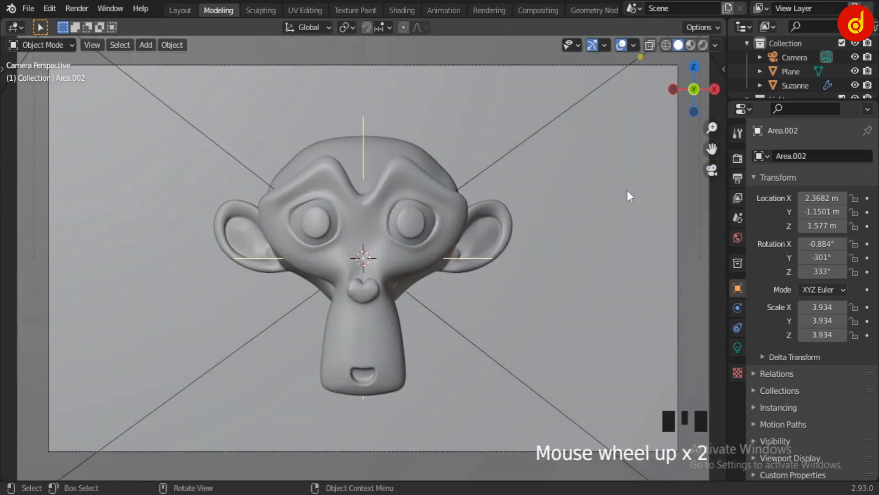
click(690, 45)
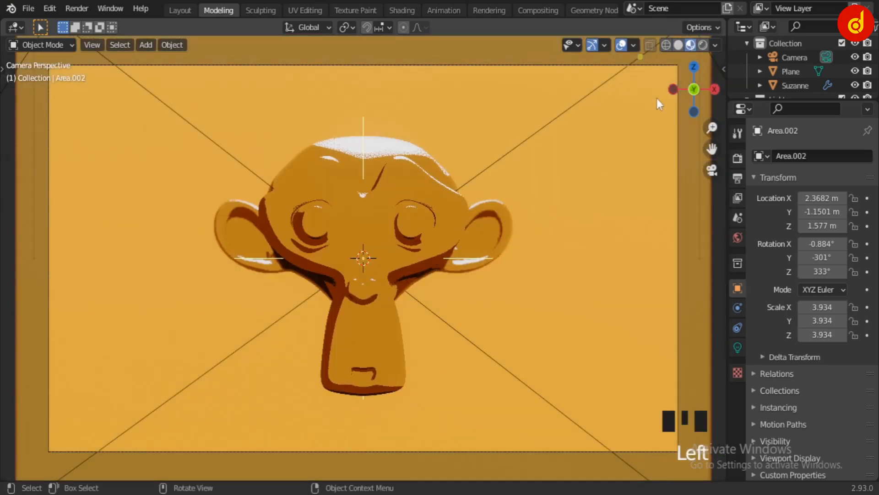
click(703, 45)
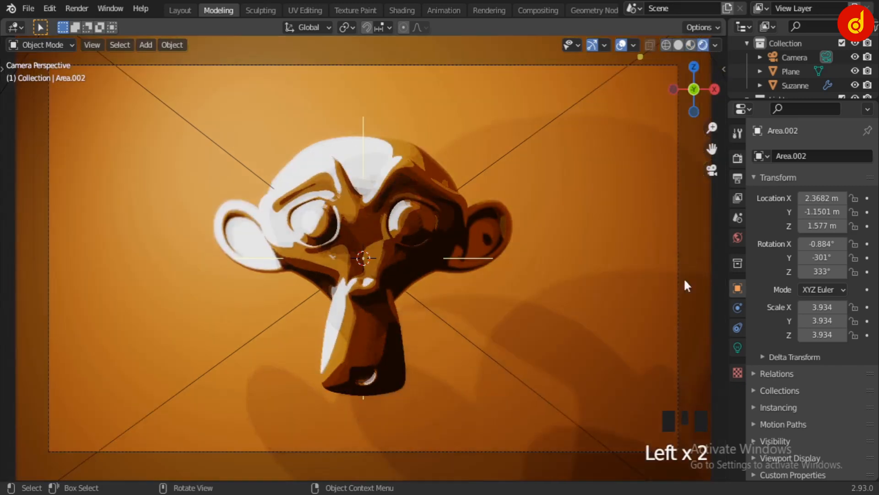
Step: Deselect all objects and hide the viewport's gizmos and overlays
key(a)
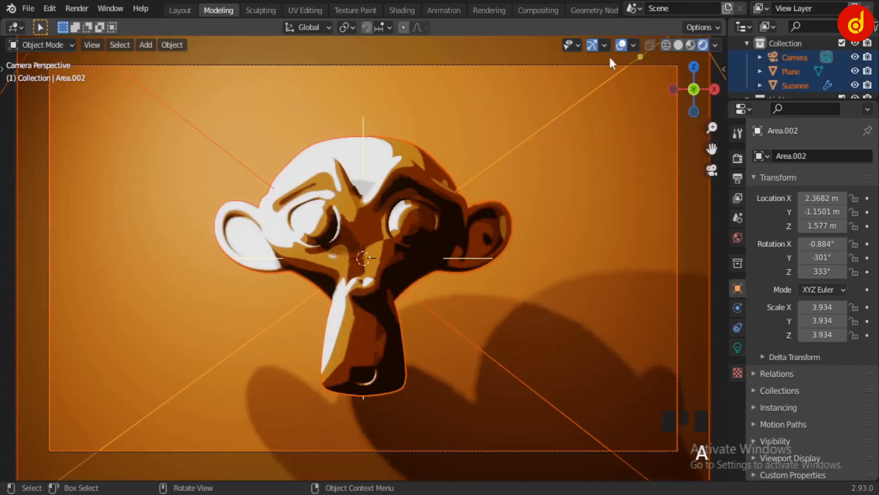
key(a)
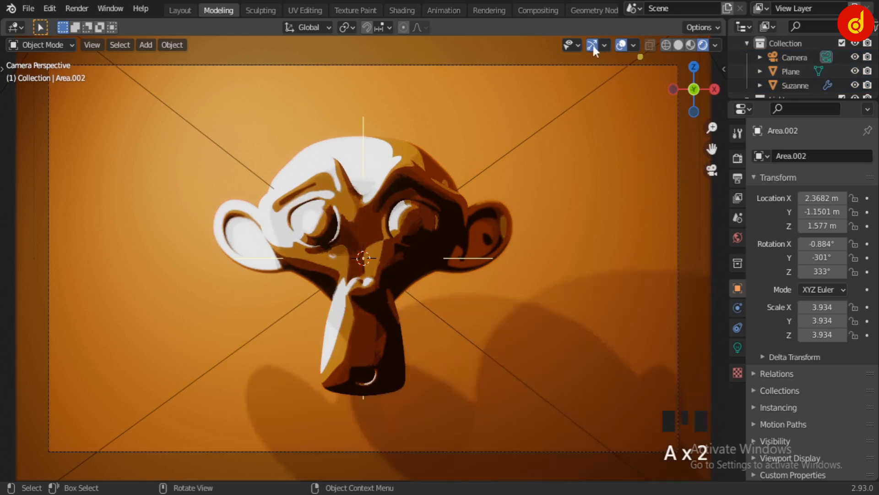
click(592, 45)
click(622, 45)
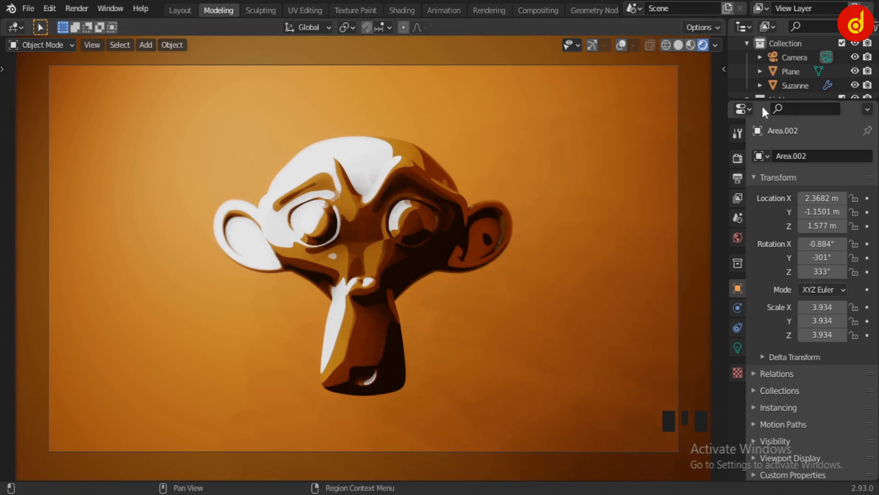
Step: Enlarge the Outliner to list both lights, and expand the Color Management section of the scene's render settings
drag(765, 98, 768, 156)
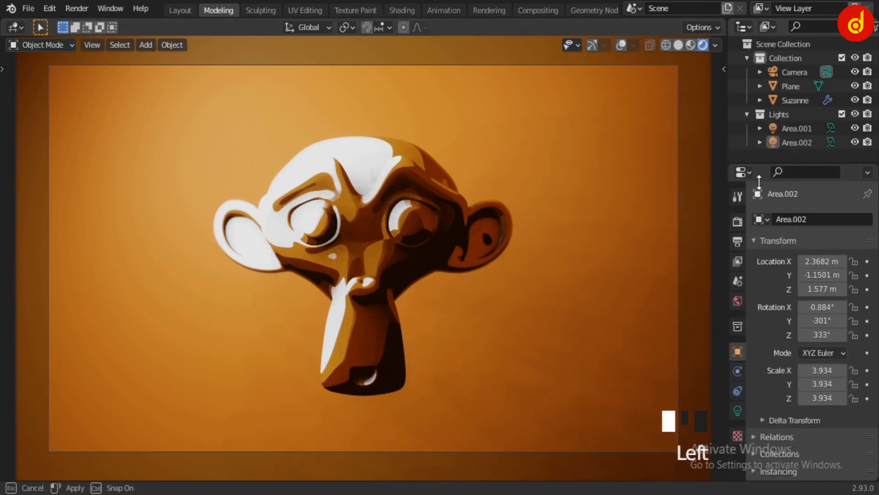
click(738, 220)
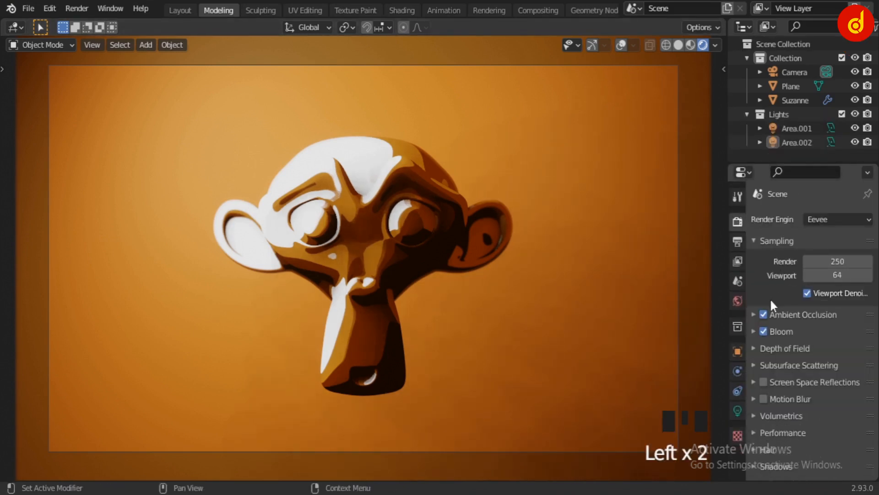
scroll(770, 300, down, 13)
click(780, 472)
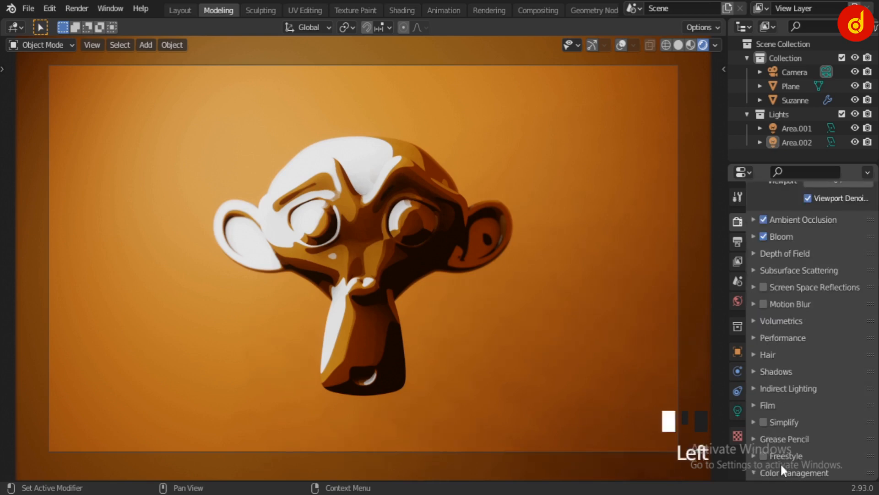